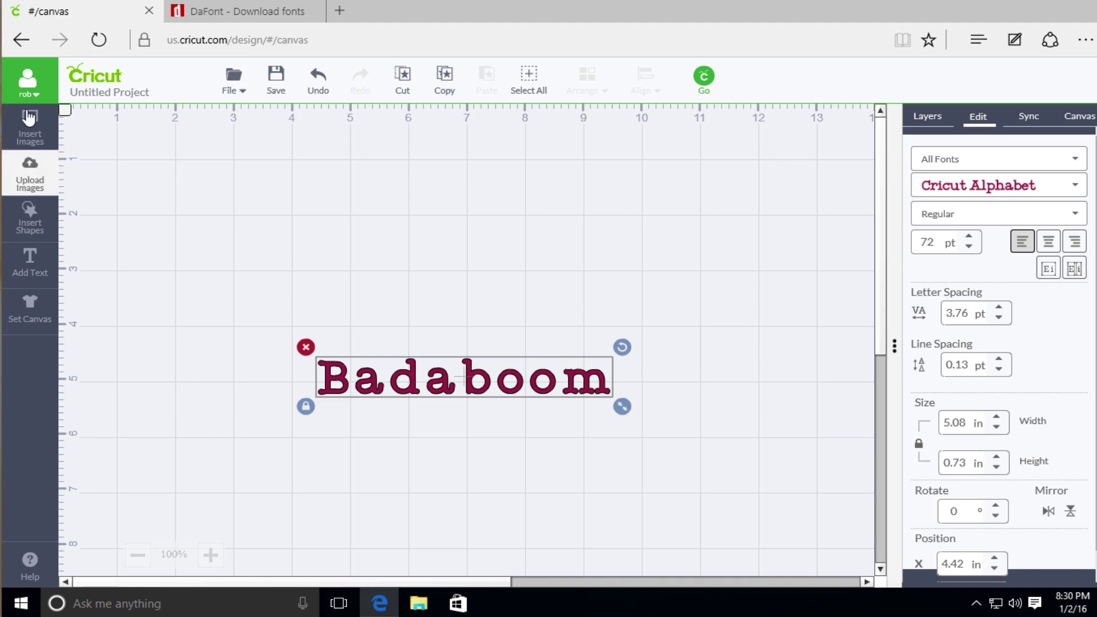
On DaFont, open the Fancy > Comic category and scroll down to the Badaboom BB entry.
{"action": "left_click", "coordinate": [223, 11]}
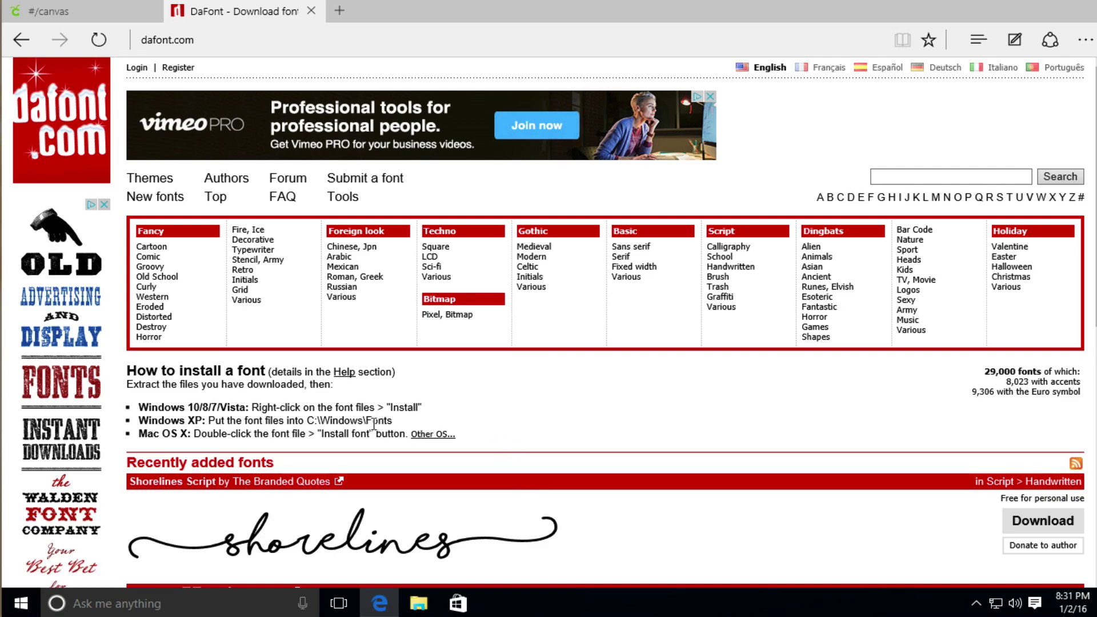
{"action": "scroll", "coordinate": [374, 426], "scroll_direction": "down", "scroll_amount": 9}
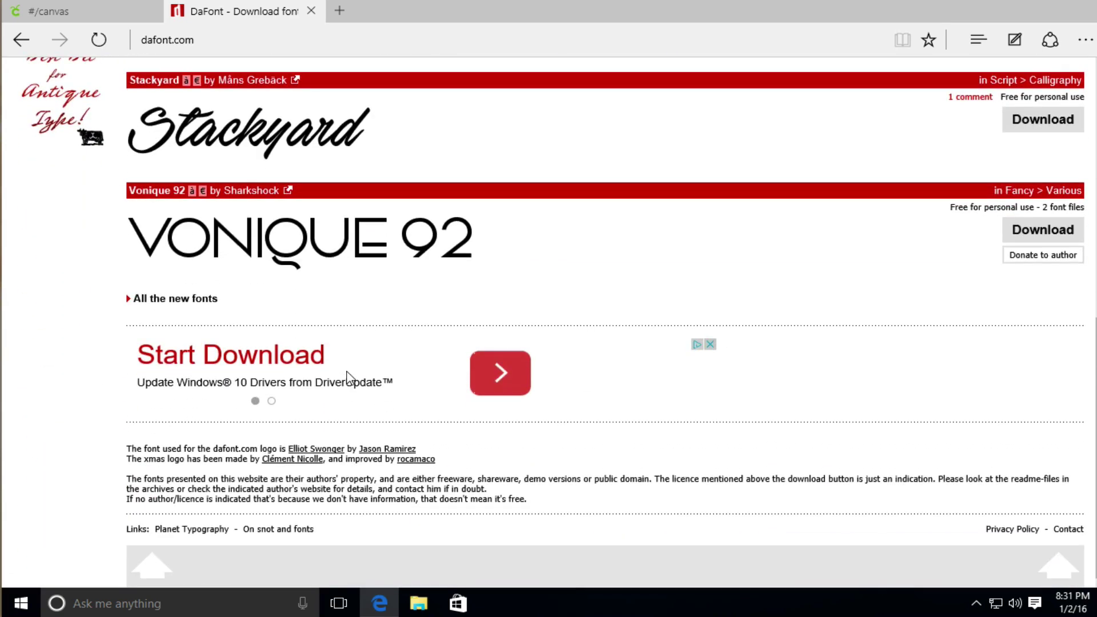
{"action": "scroll", "coordinate": [348, 377], "scroll_direction": "up", "scroll_amount": 9}
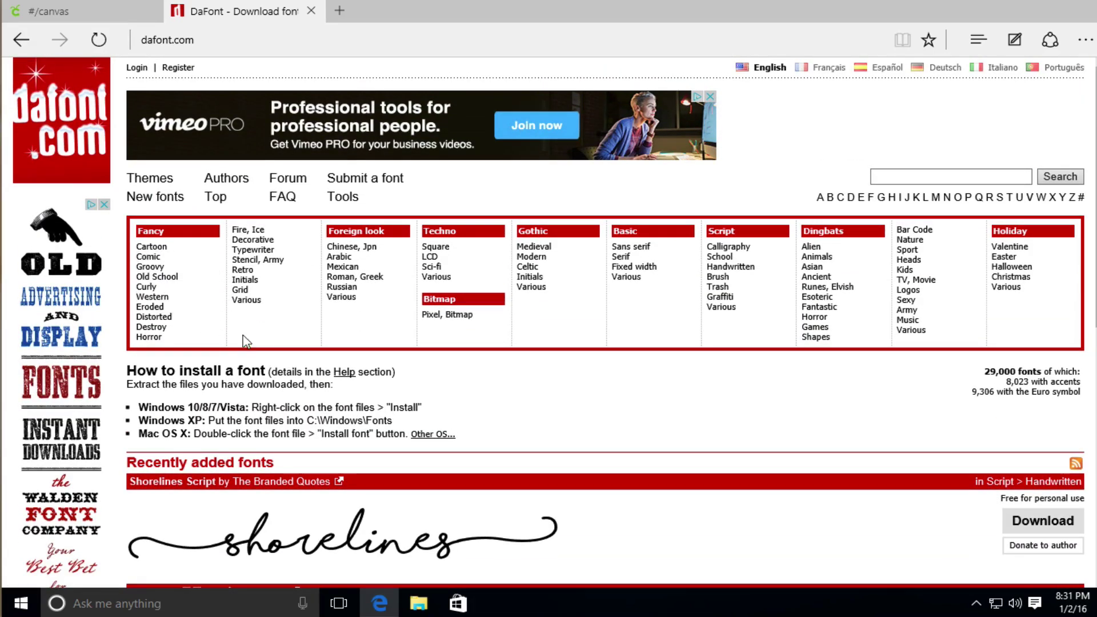
{"action": "left_click", "coordinate": [156, 259]}
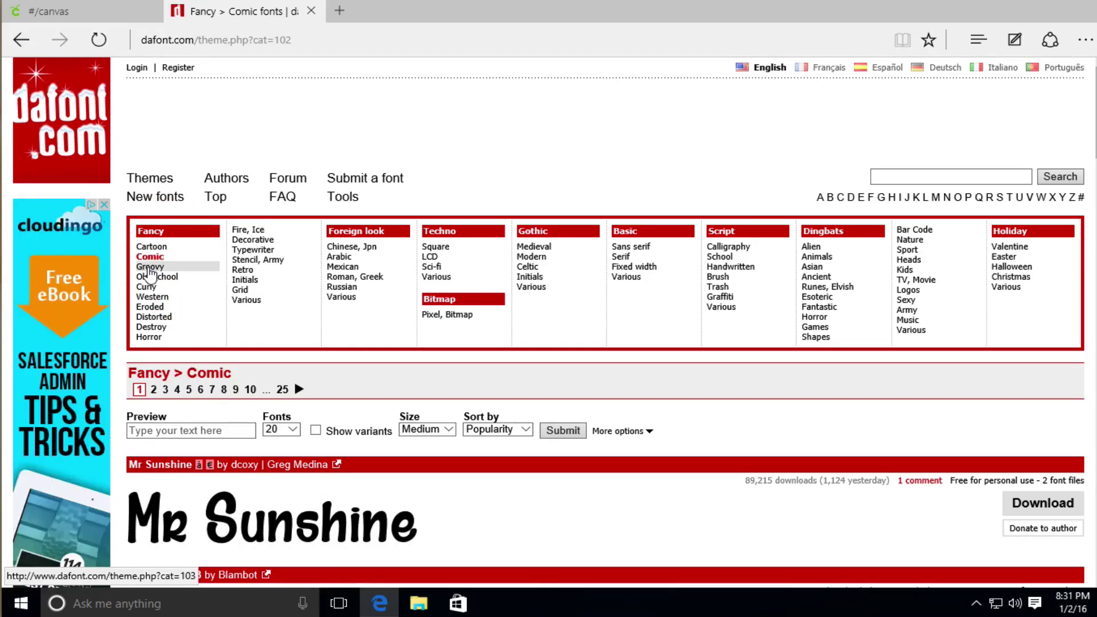
{"action": "scroll", "coordinate": [375, 372], "scroll_direction": "down", "scroll_amount": 4}
{"action": "scroll", "coordinate": [373, 369], "scroll_direction": "down", "scroll_amount": 1}
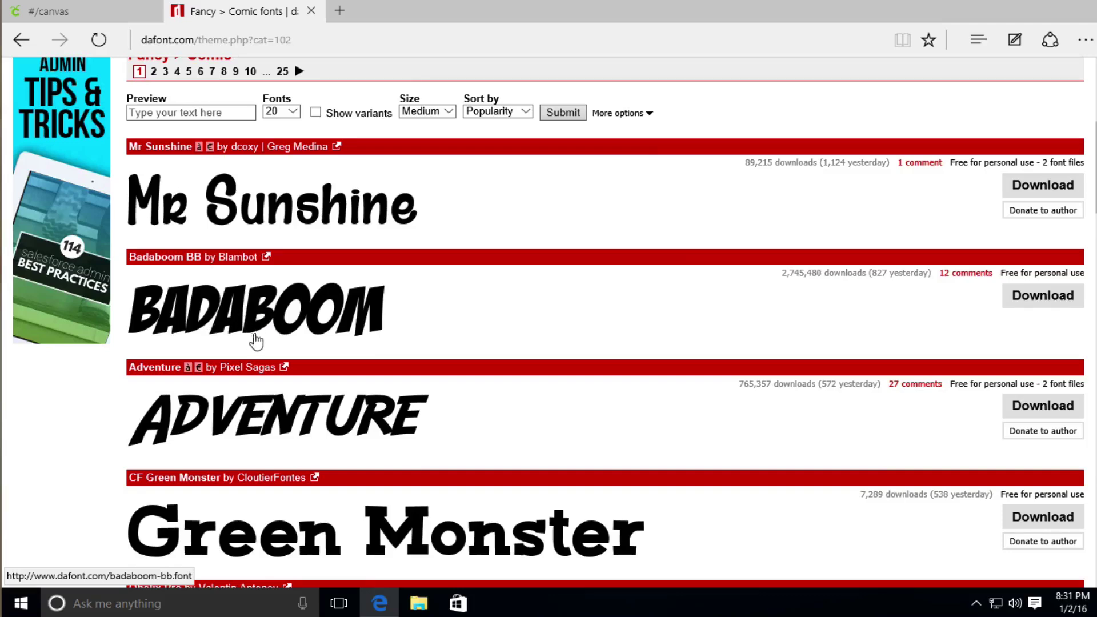
Open the Badaboom BB font page from its BADABOOM preview and scroll through its character grid.
{"action": "left_click", "coordinate": [213, 333]}
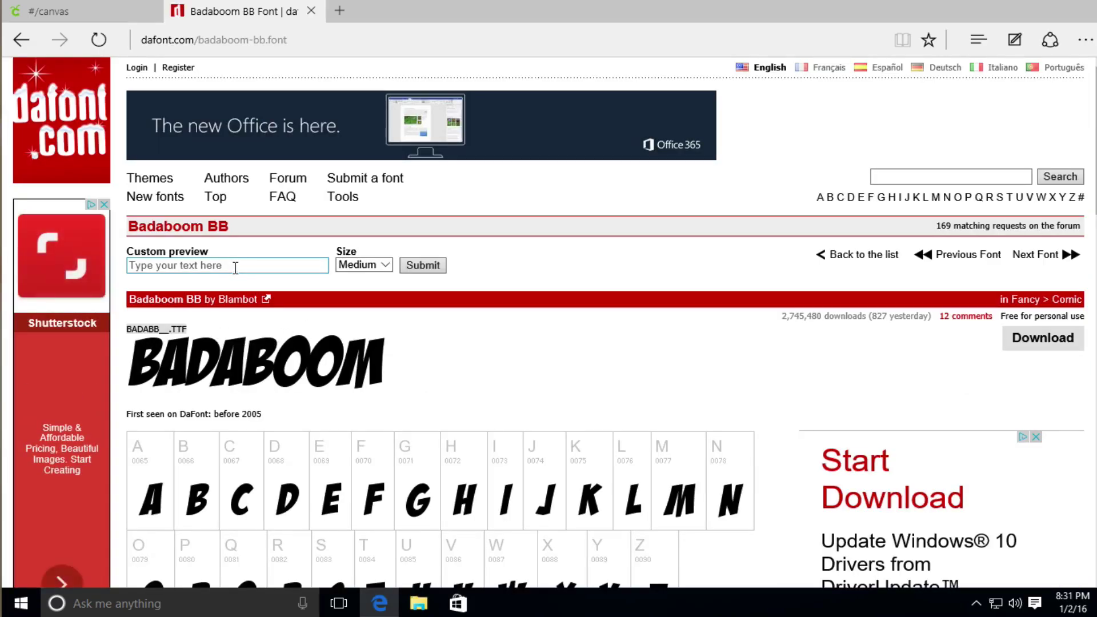
{"action": "left_click", "coordinate": [231, 265]}
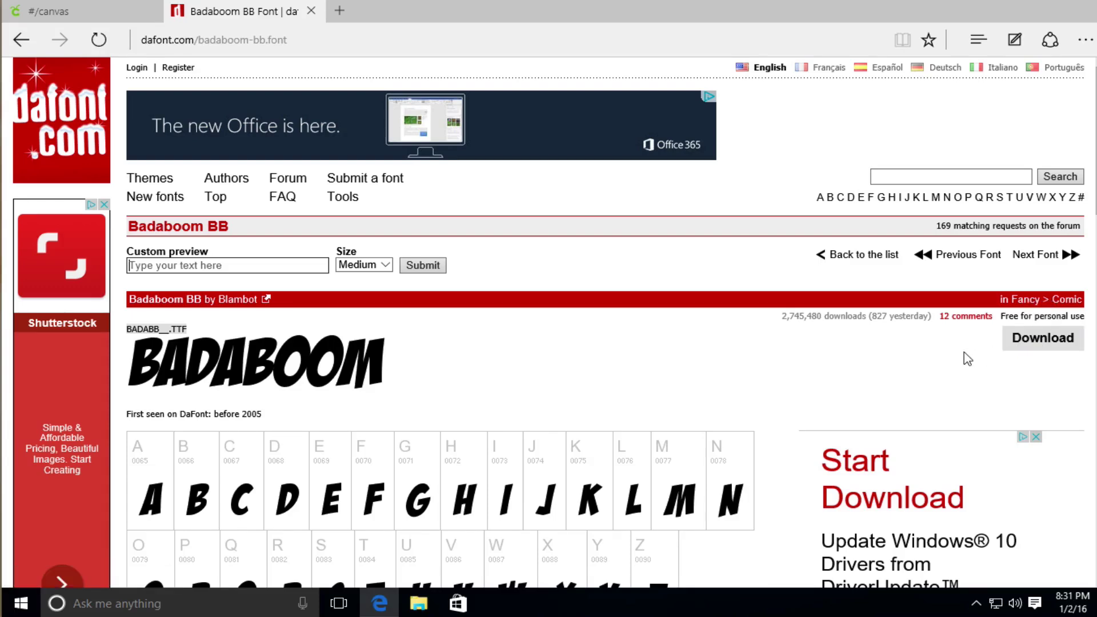
{"action": "scroll", "coordinate": [965, 358], "scroll_direction": "down", "scroll_amount": 4}
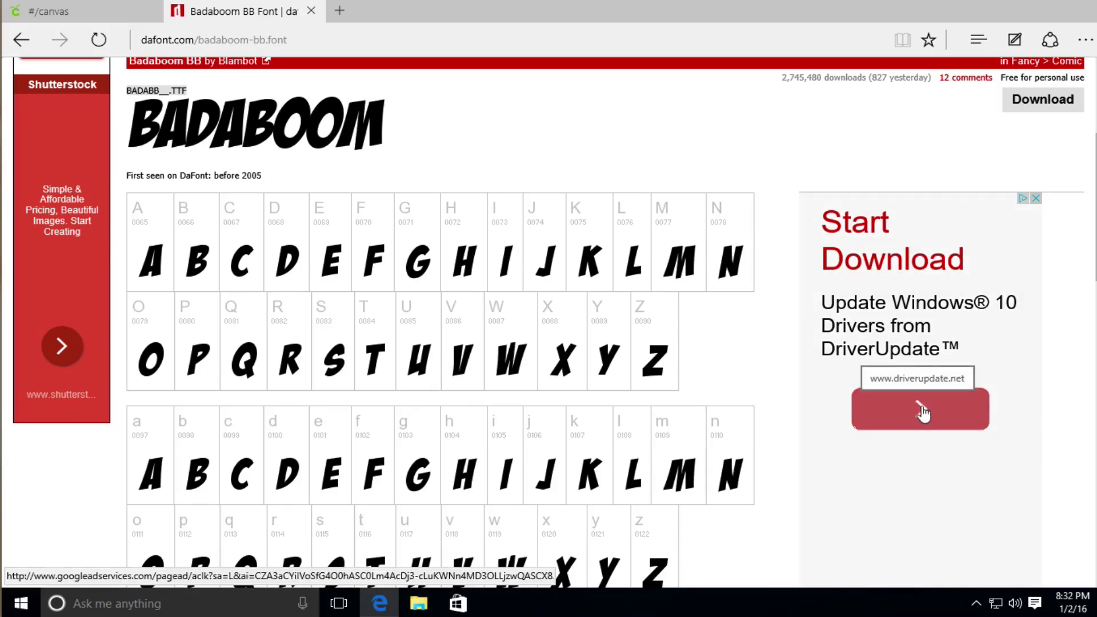
{"action": "scroll", "coordinate": [923, 412], "scroll_direction": "up", "scroll_amount": 4}
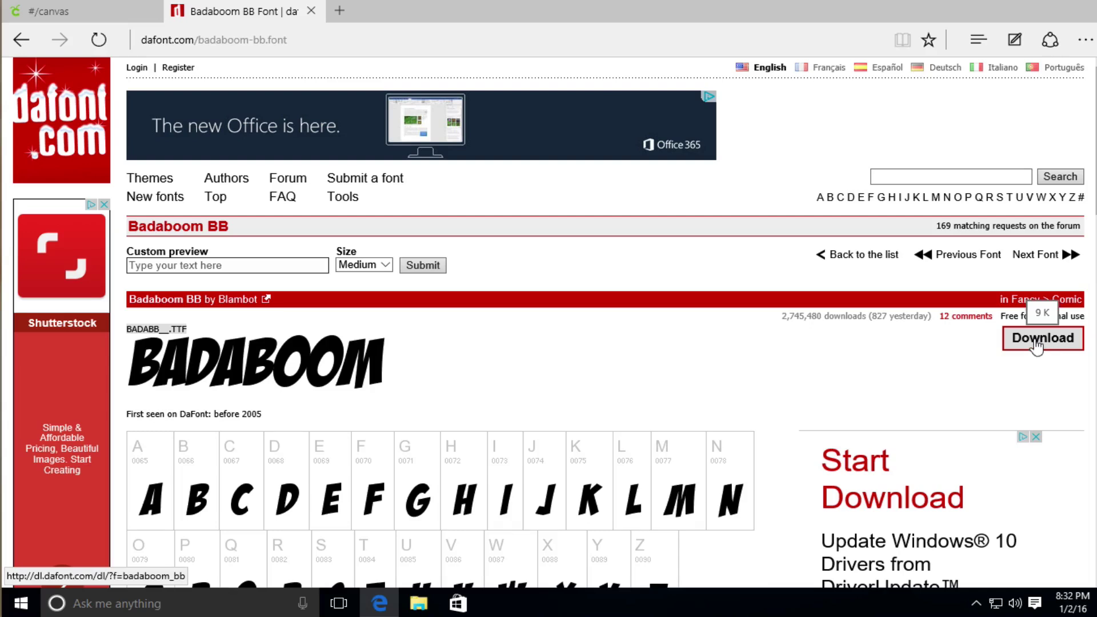
Download the Badaboom BB zip and show its Downloads folder in File Explorer.
{"action": "left_click", "coordinate": [1037, 346]}
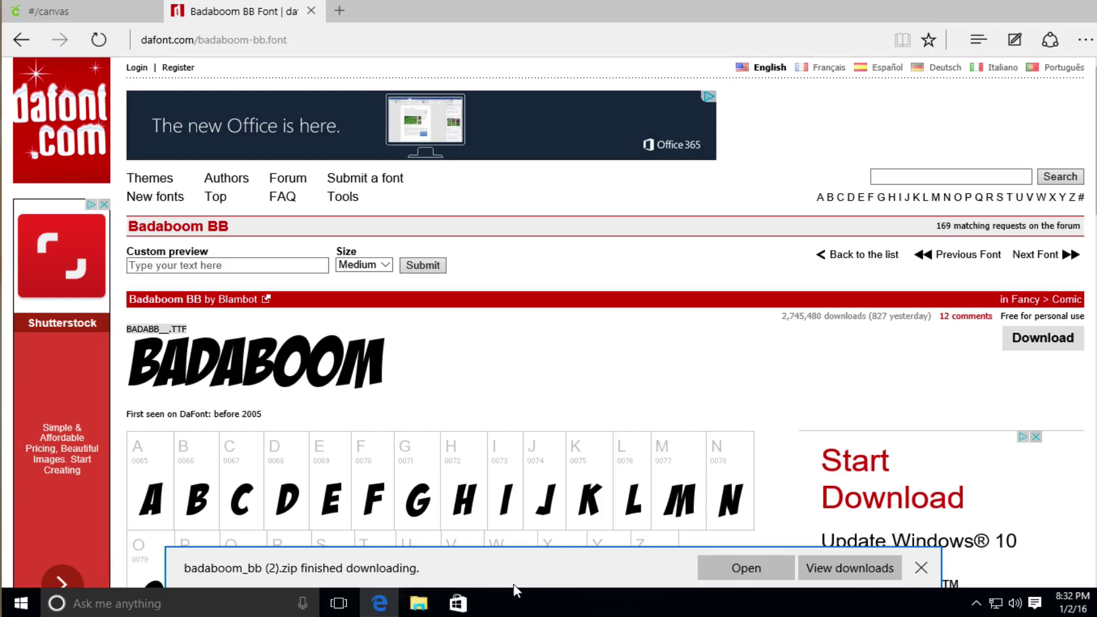
{"action": "left_click", "coordinate": [849, 563]}
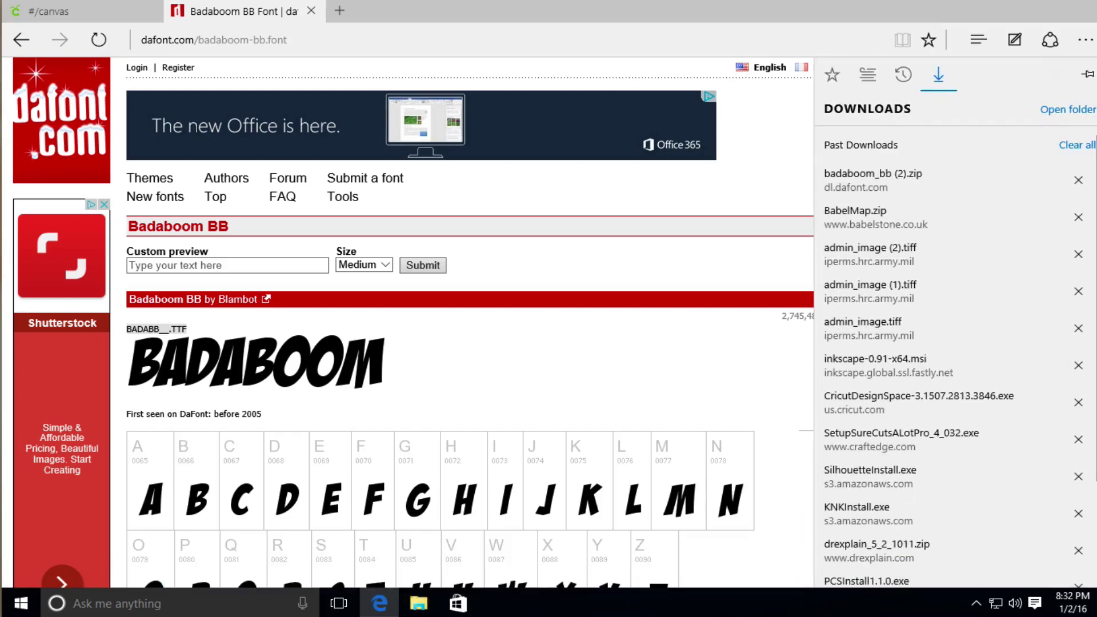
{"action": "left_click", "coordinate": [1071, 112]}
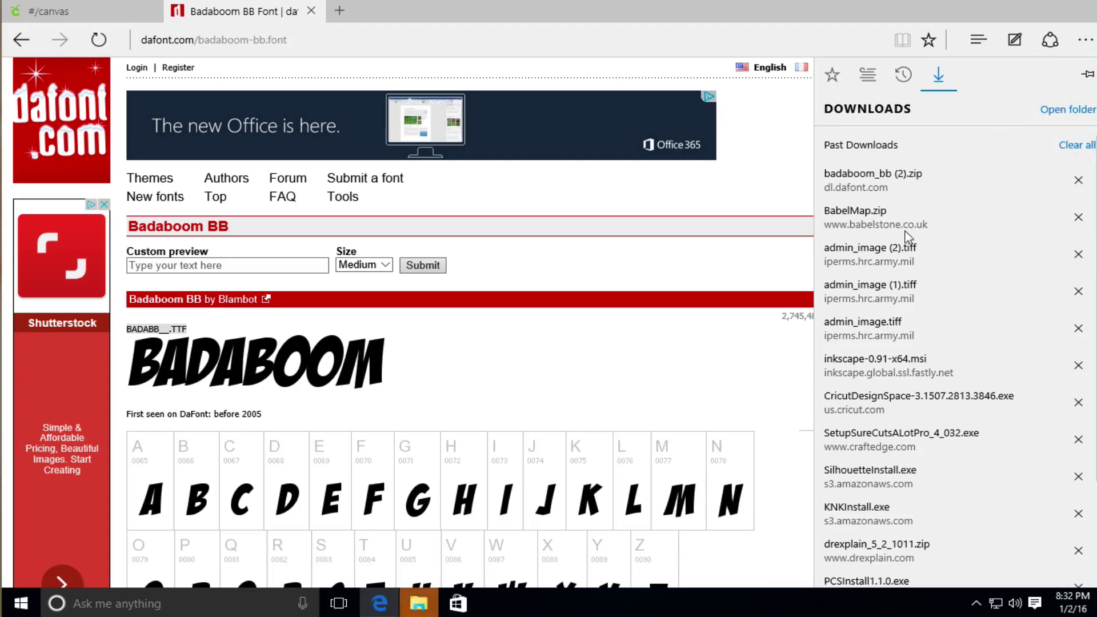
{"action": "left_click", "coordinate": [419, 605]}
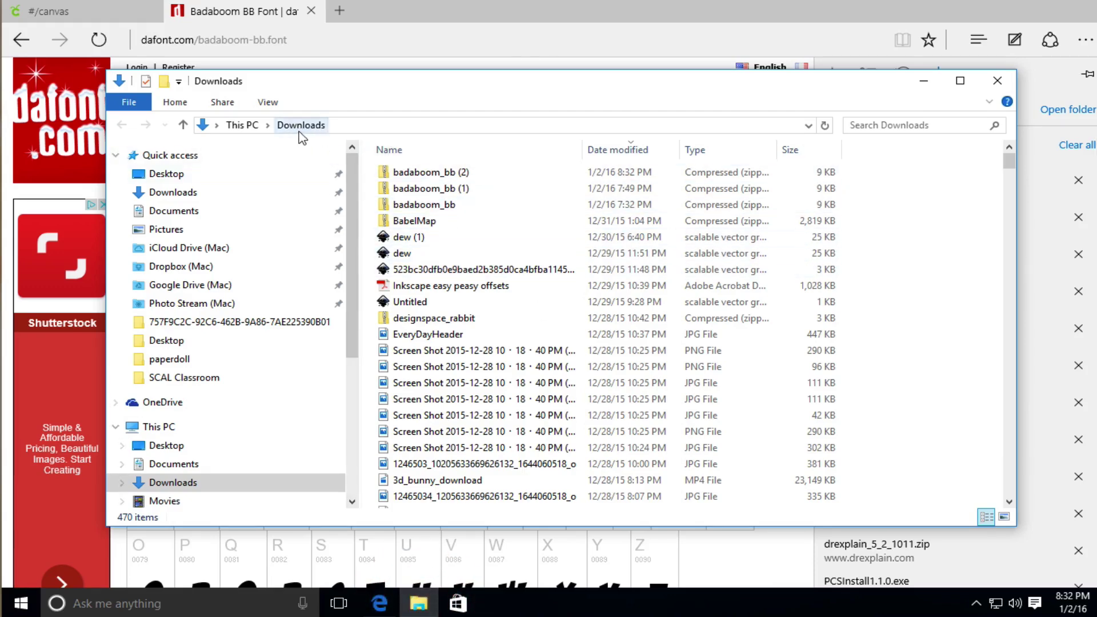
Extract the badaboom_bb zip into a badaboom_bb folder, replacing the files already there.
{"action": "left_click", "coordinate": [424, 209]}
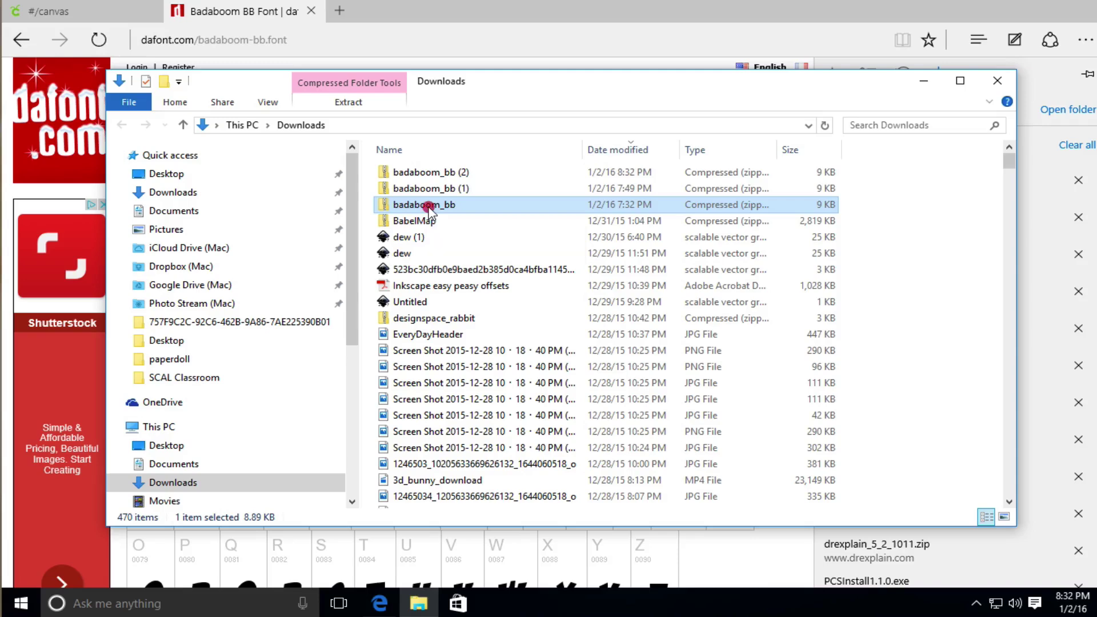
{"action": "right_click", "coordinate": [430, 211]}
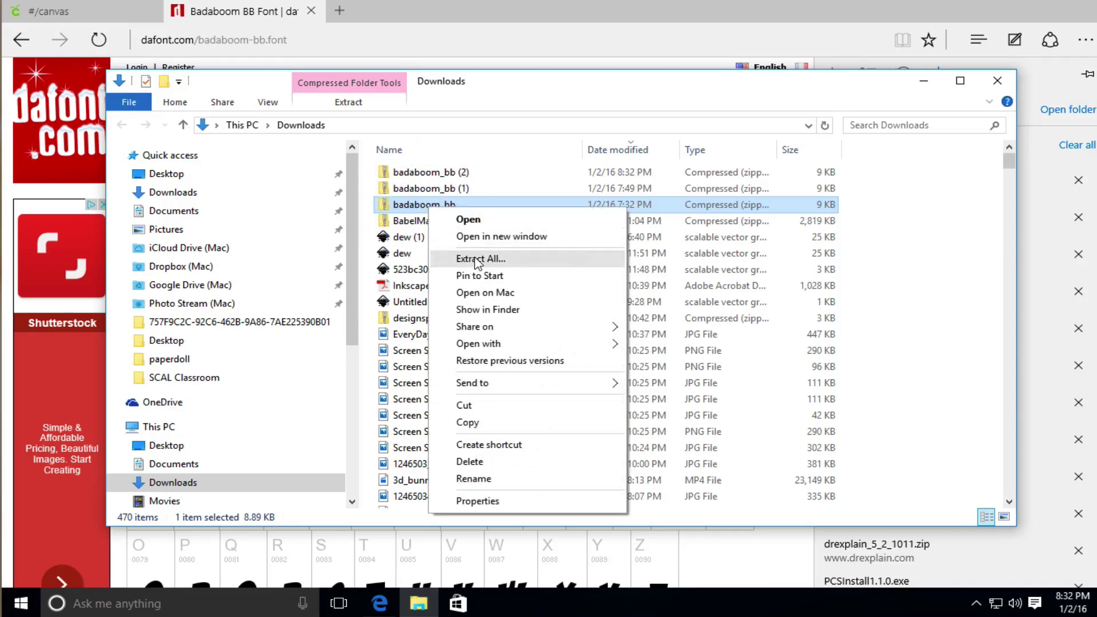
{"action": "left_click", "coordinate": [511, 264]}
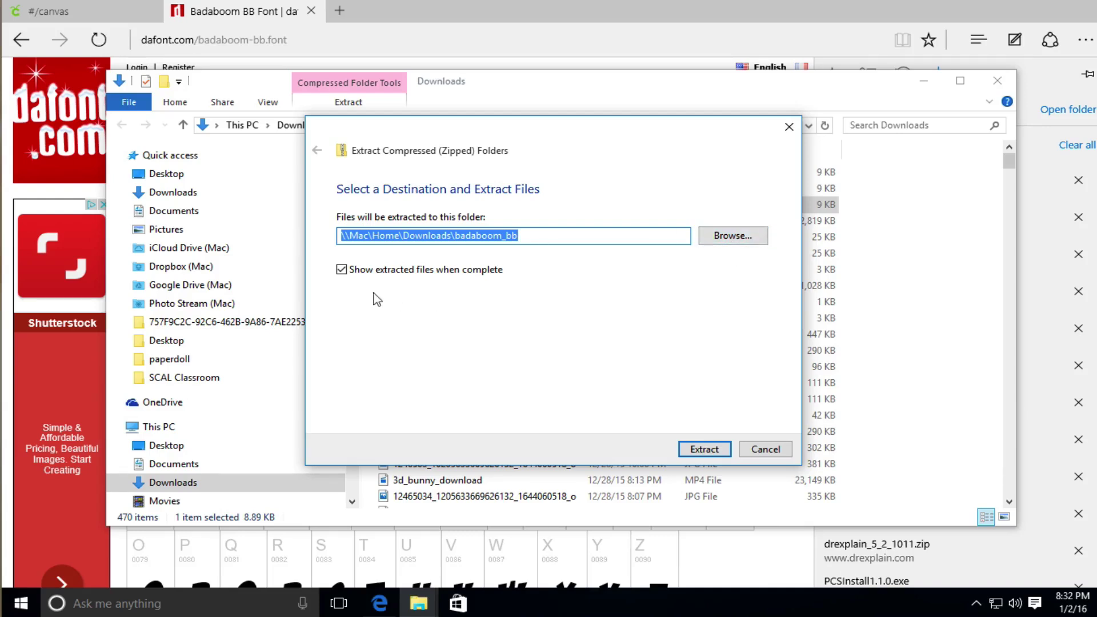
{"action": "left_click", "coordinate": [704, 449]}
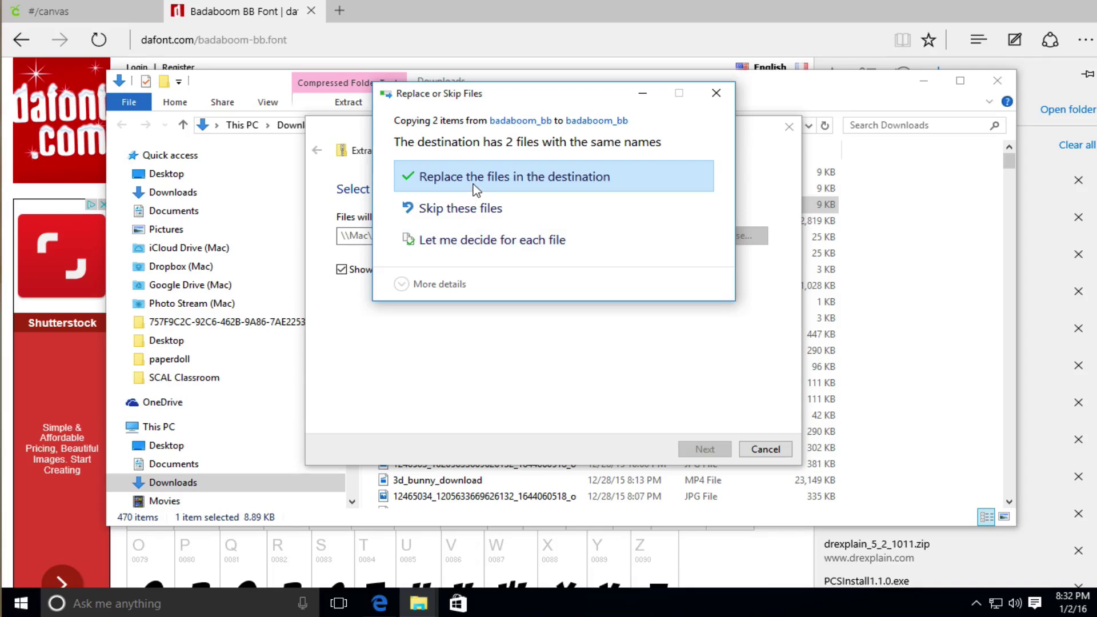
{"action": "left_click", "coordinate": [510, 191]}
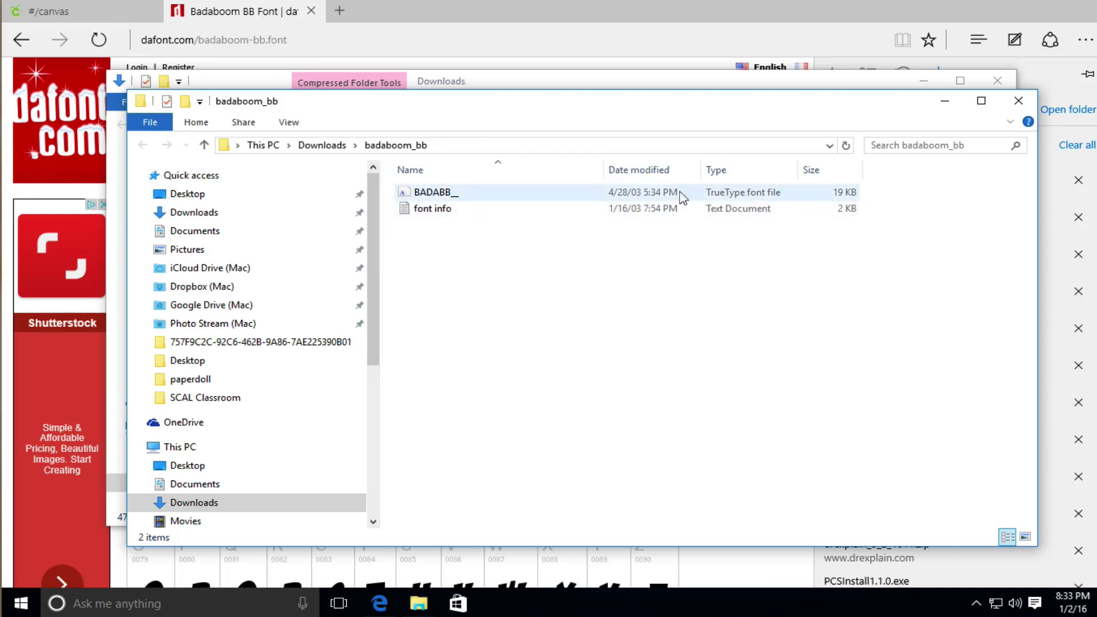
Select the BADABB__ TrueType font file in the badaboom_bb folder.
{"action": "left_click", "coordinate": [447, 195]}
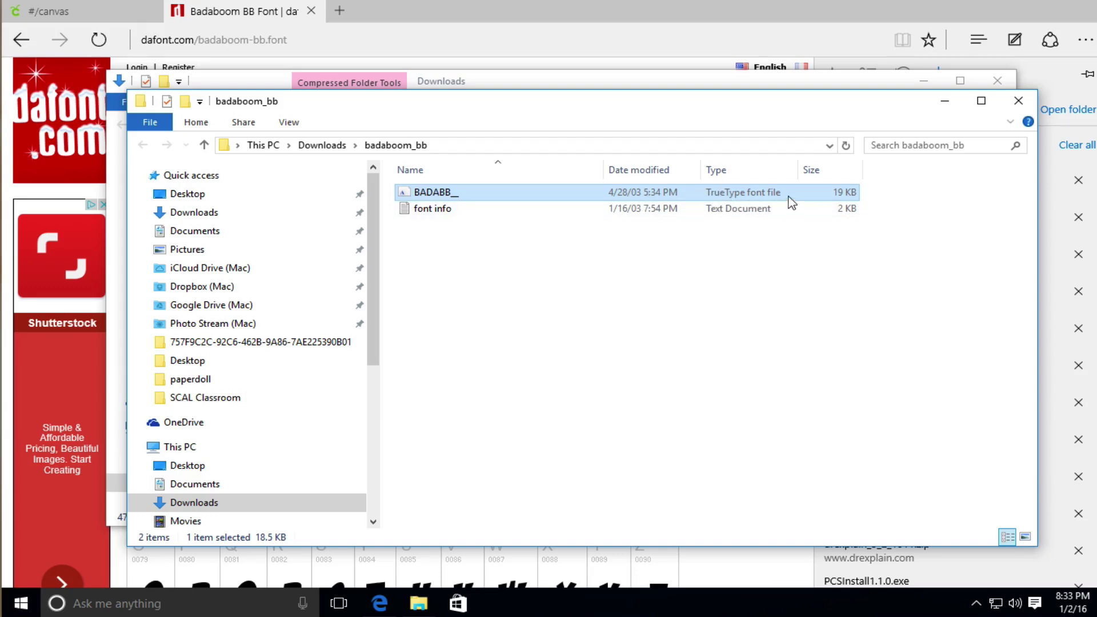
Preview BADABB__ in Font Viewer and install the BadaBoom BB font.
{"action": "double_click", "coordinate": [435, 193]}
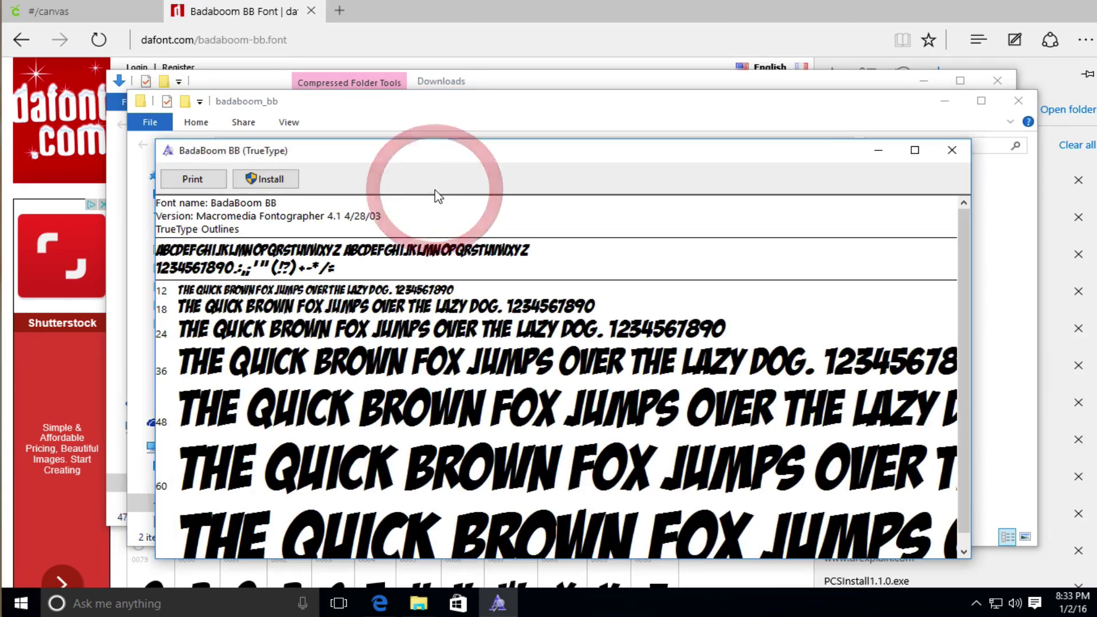
{"action": "left_click_drag", "start_coordinate": [462, 158], "coordinate": [457, 108]}
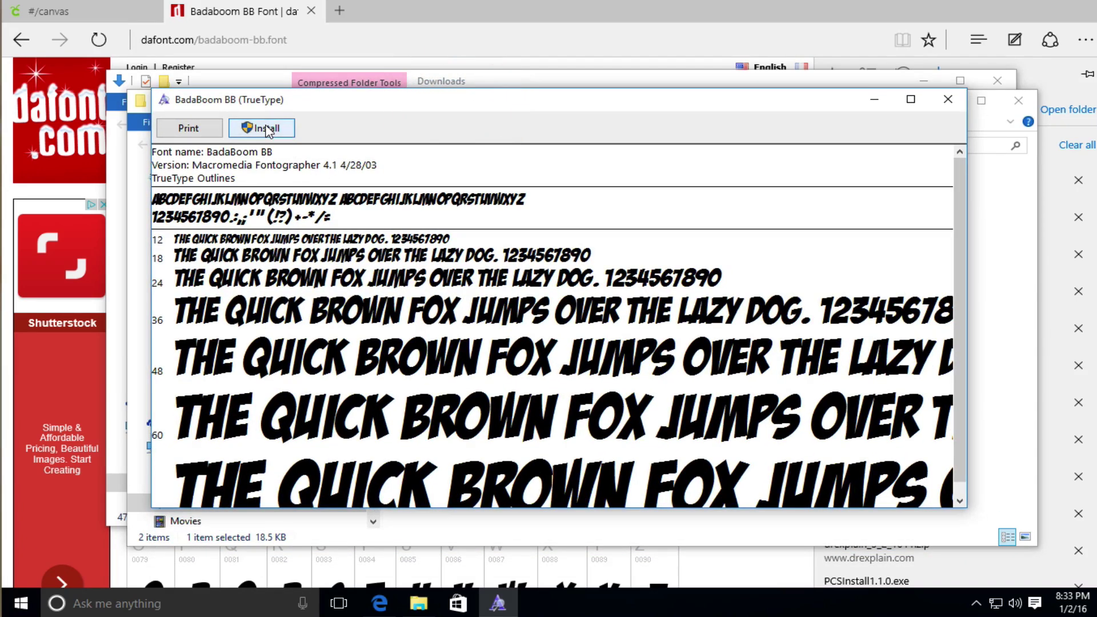
{"action": "left_click", "coordinate": [264, 129]}
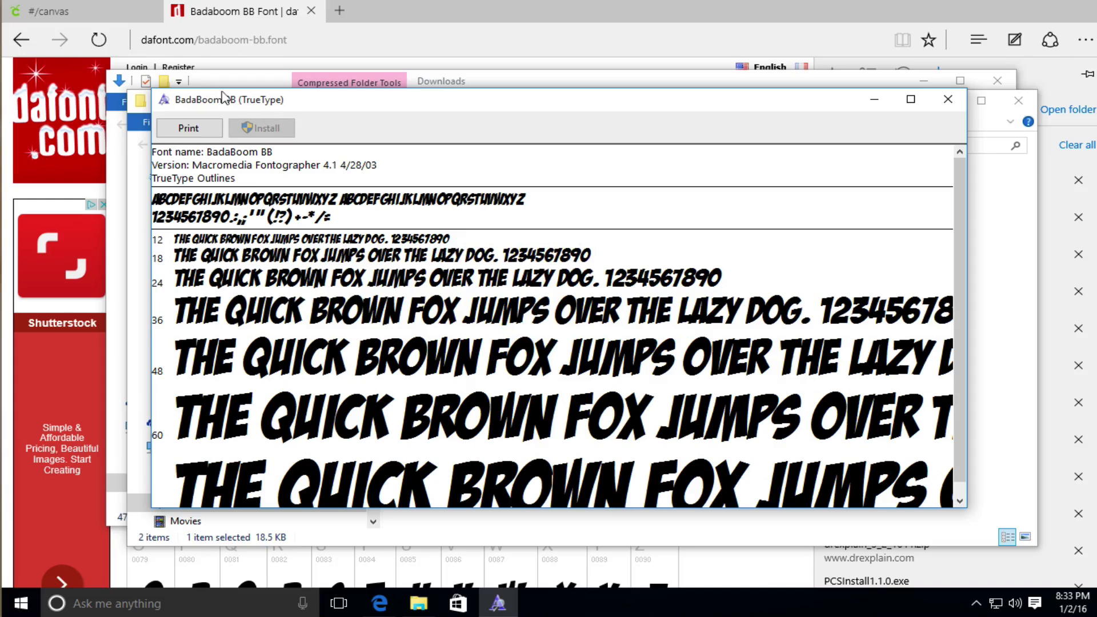
Back on the Cricut canvas, set the font filter for the Badaboom text to System Fonts.
{"action": "left_click", "coordinate": [113, 16]}
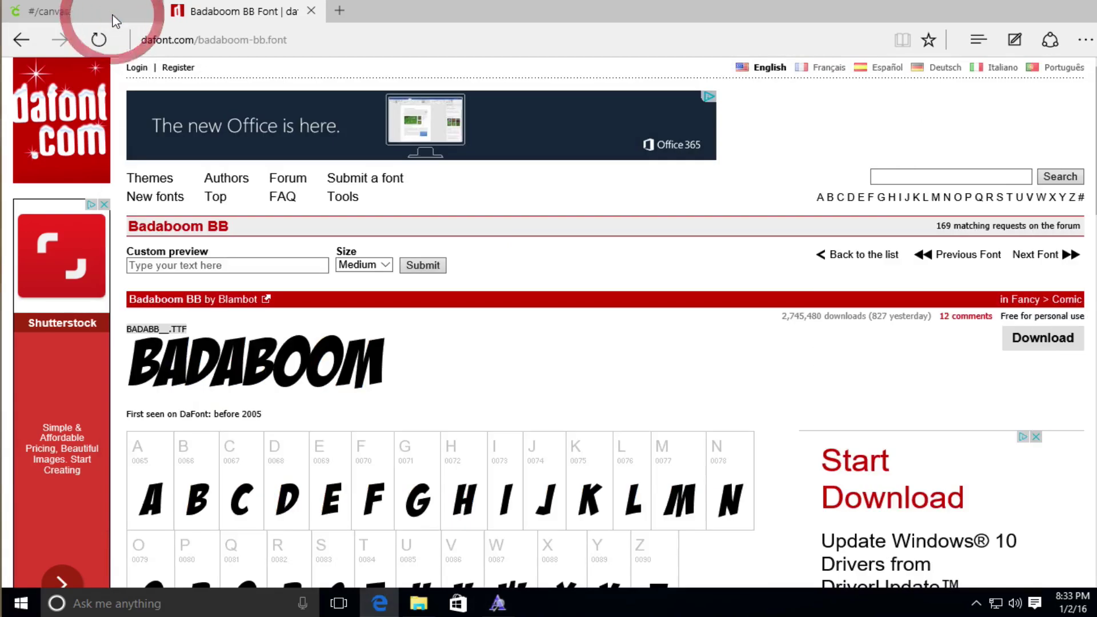
{"action": "left_click", "coordinate": [108, 16]}
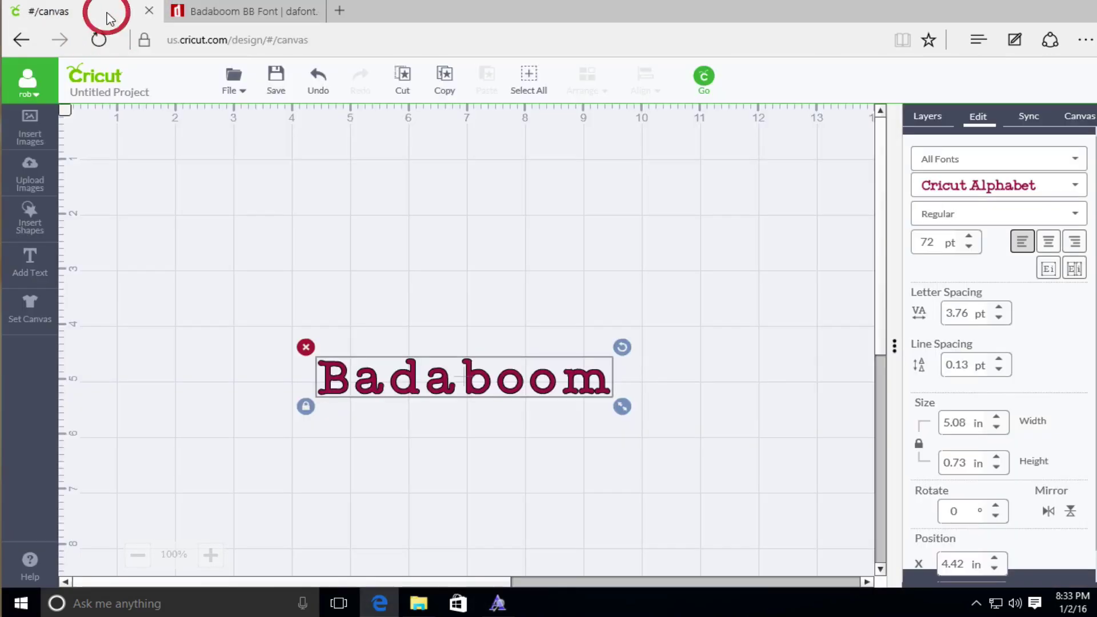
{"action": "left_click", "coordinate": [1079, 167]}
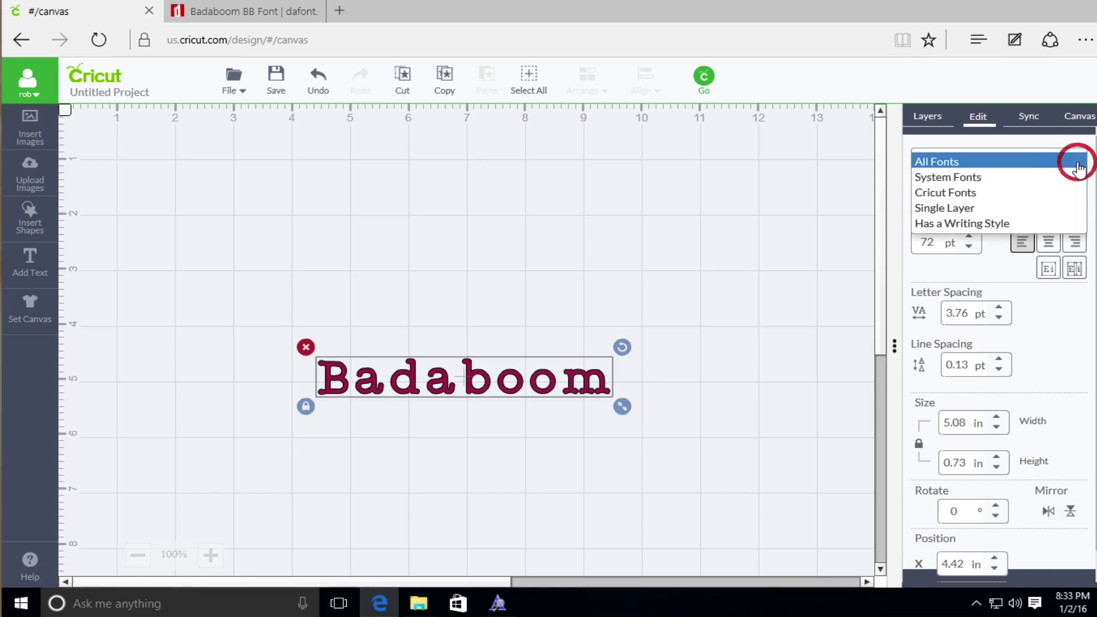
{"action": "left_click", "coordinate": [990, 182]}
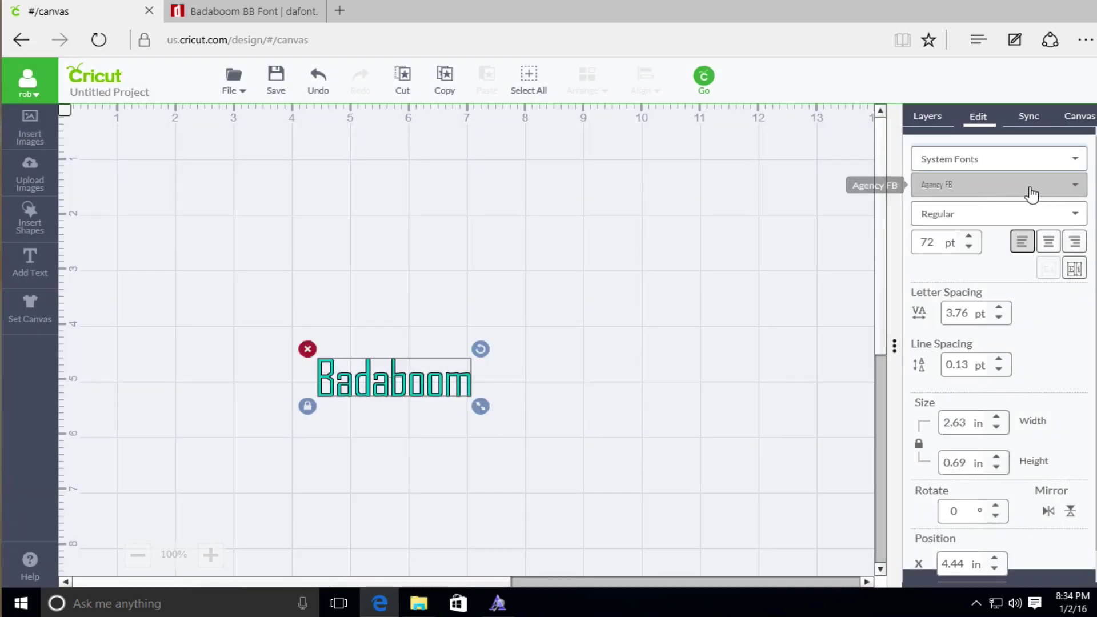
Replace the font search text with 'bad' to look for Badaboom among system fonts.
{"action": "left_click", "coordinate": [1031, 193]}
{"action": "left_click_drag", "start_coordinate": [1011, 186], "coordinate": [868, 187]}
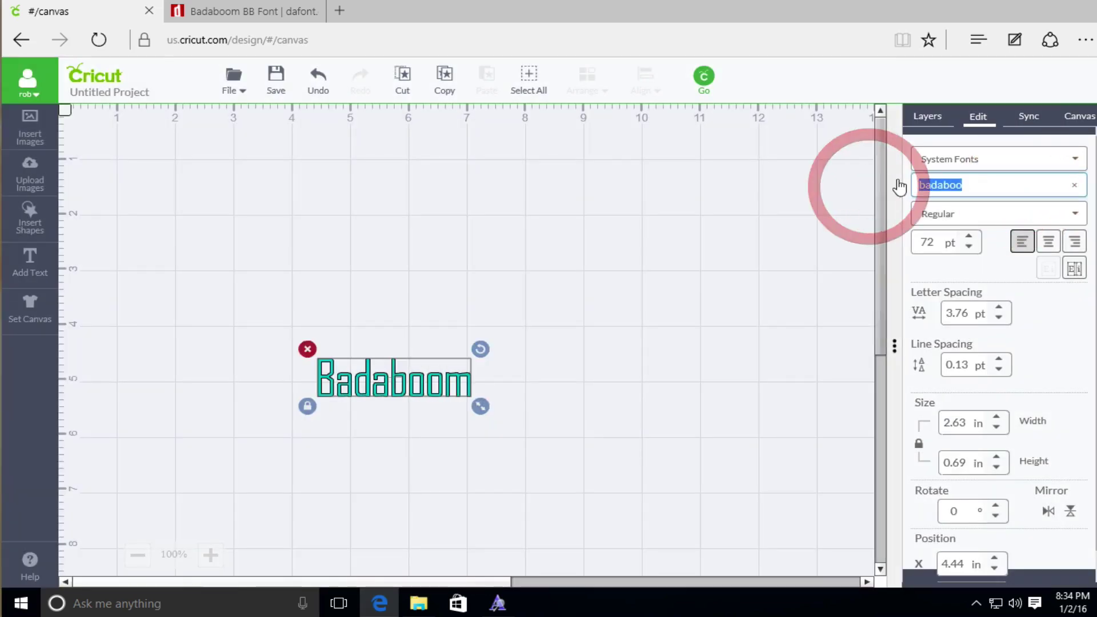
{"action": "type", "text": "bad"}
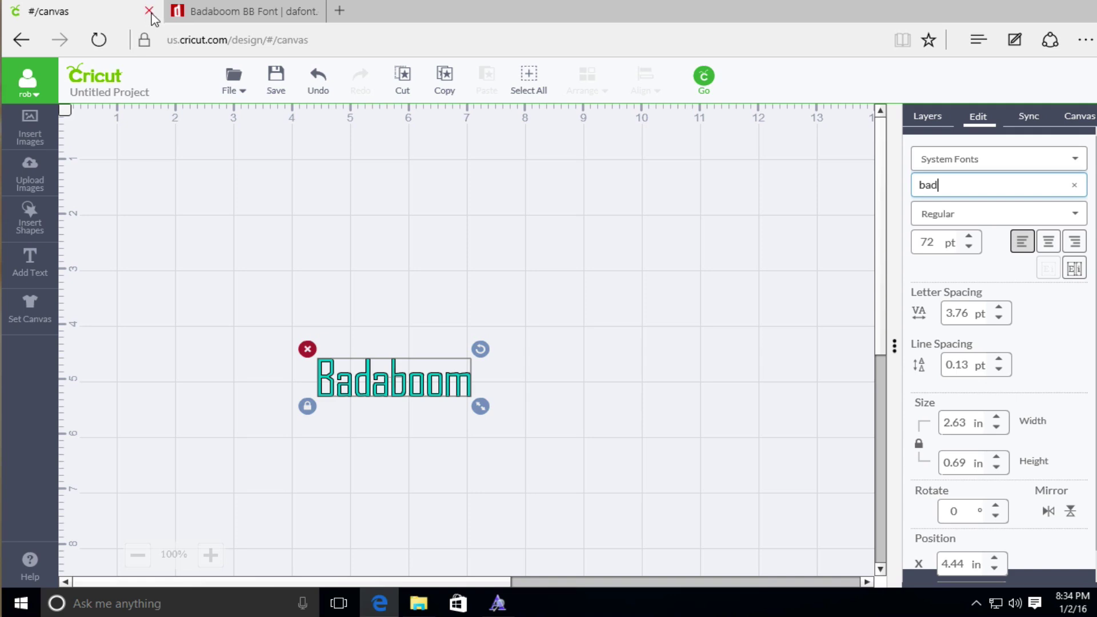
Deselect the text, close the Cricut canvas tab, and confirm leaving the page.
{"action": "left_click", "coordinate": [522, 292]}
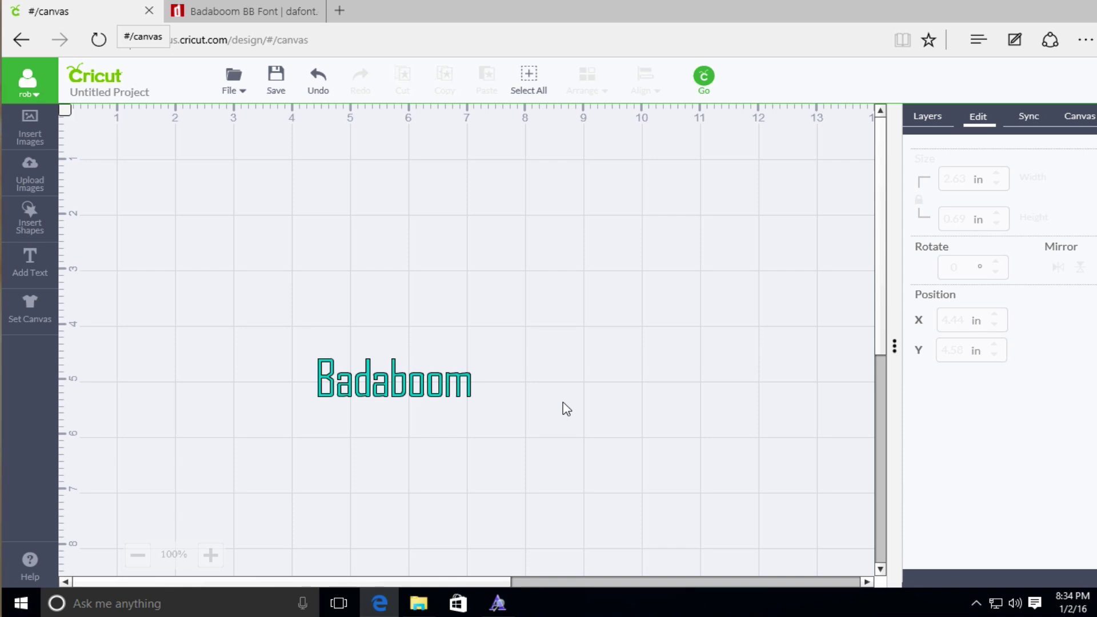
{"action": "left_click", "coordinate": [277, 85]}
{"action": "left_click", "coordinate": [149, 11]}
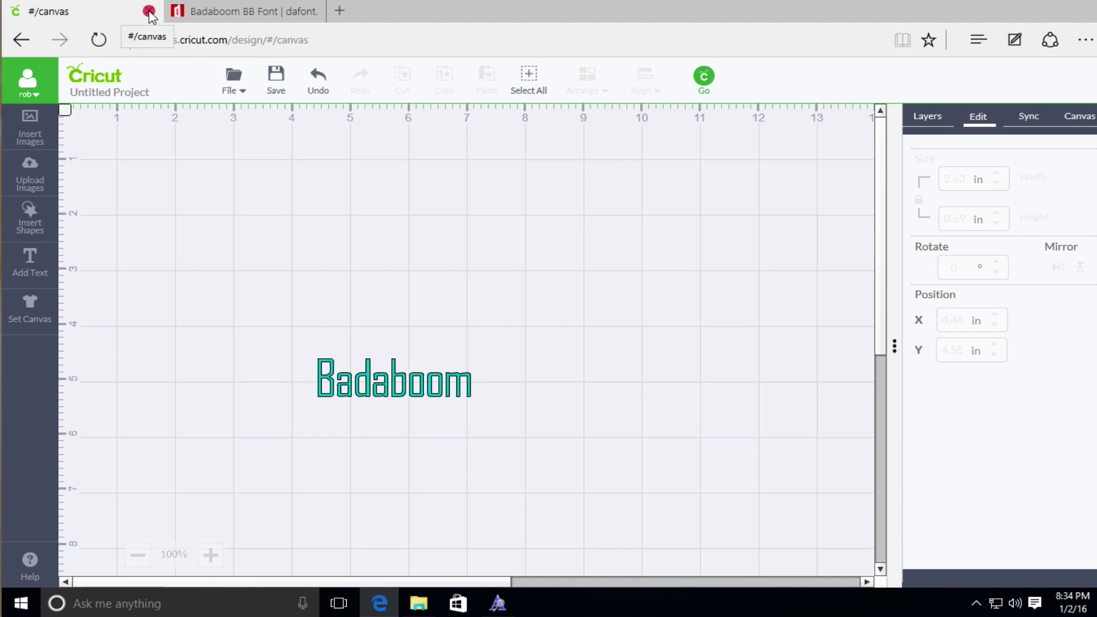
{"action": "left_click", "coordinate": [149, 11]}
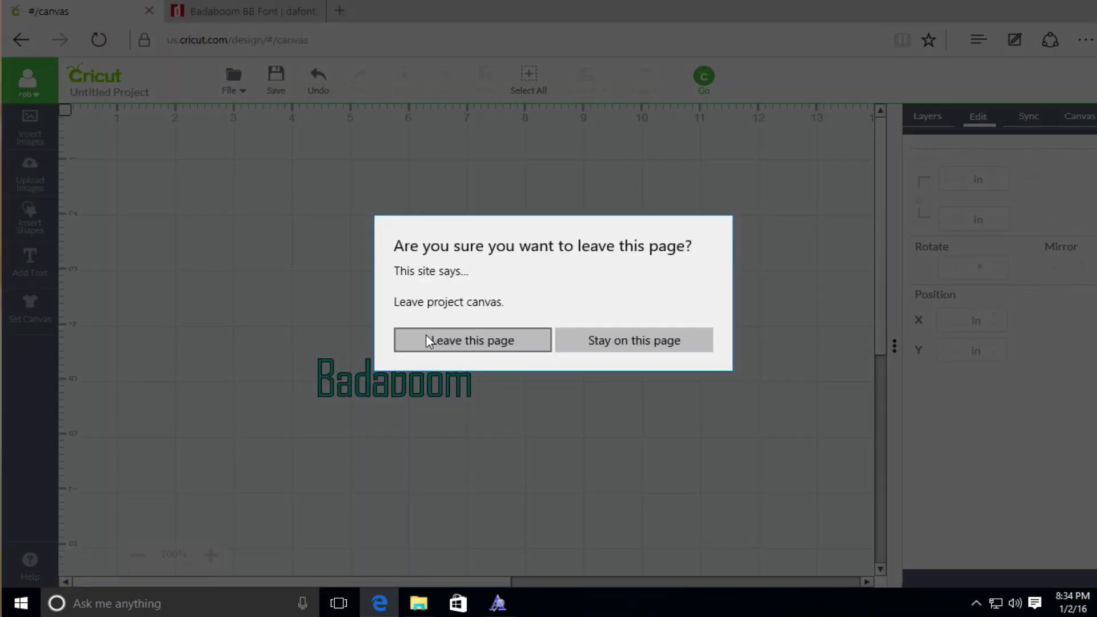
{"action": "left_click", "coordinate": [481, 342]}
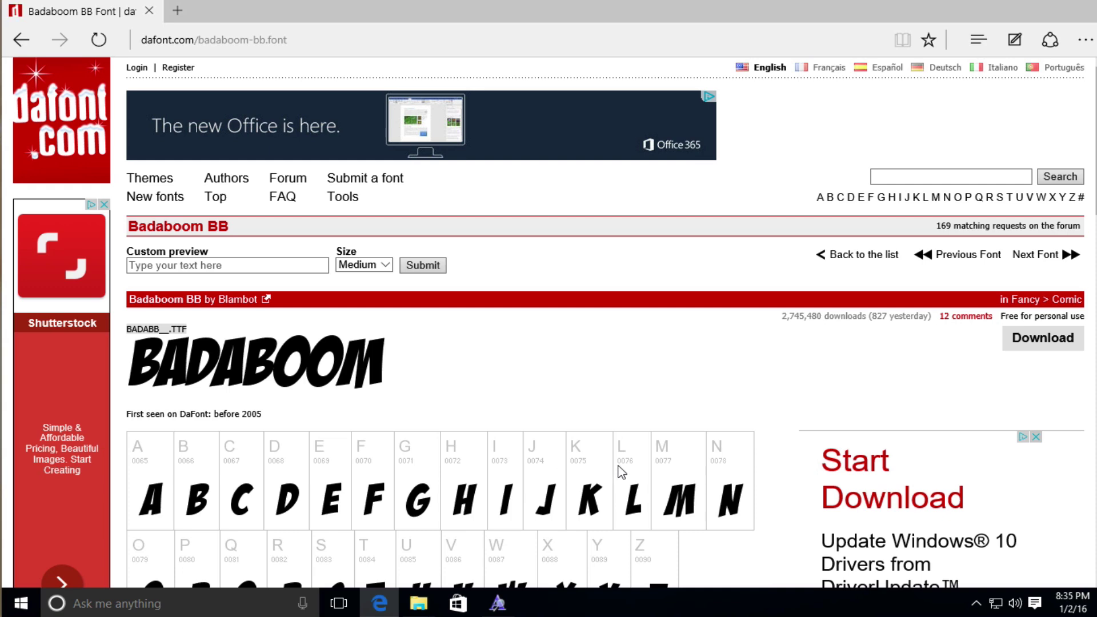
Reposition the browser window, then bring up the Cricut Bridge tray icon's menu to relaunch Design Space.
{"action": "left_click", "coordinate": [977, 604]}
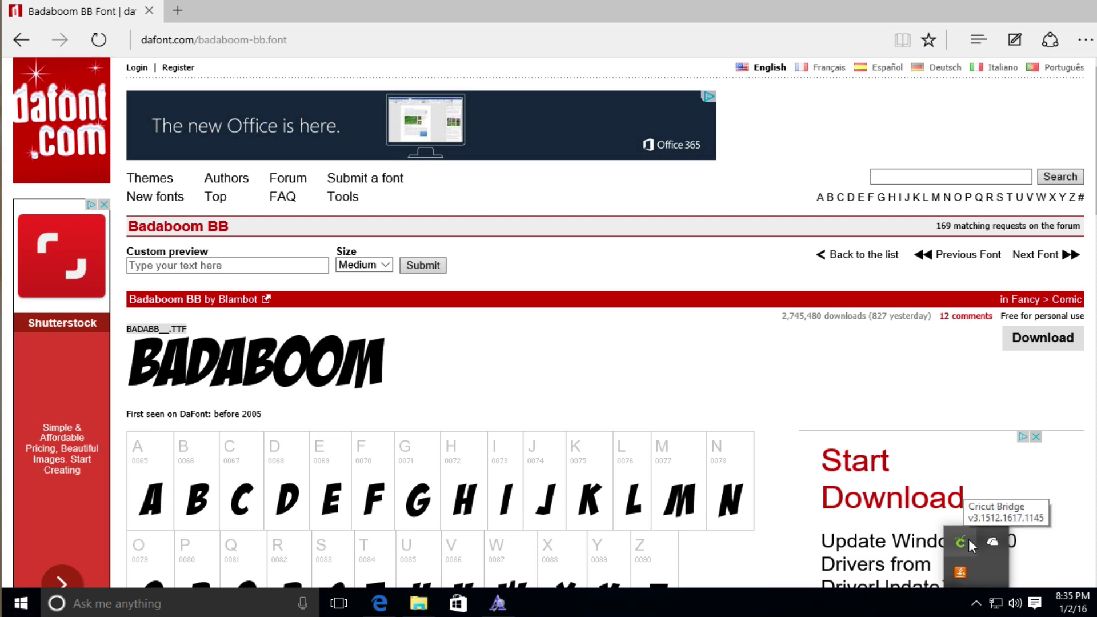
{"action": "left_click", "coordinate": [833, 185]}
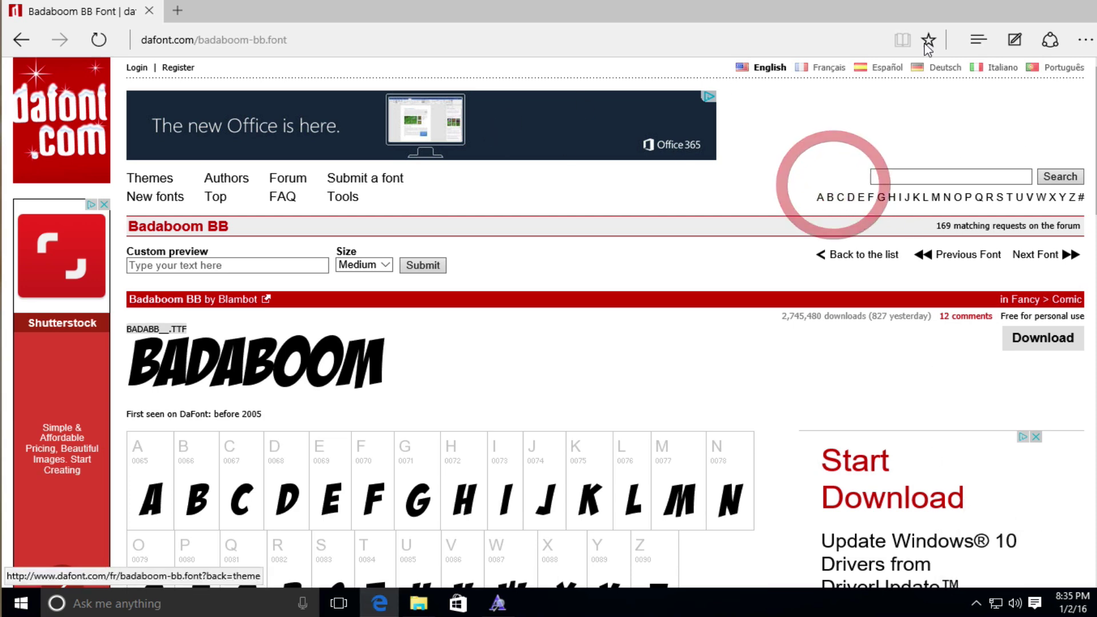
{"action": "left_click_drag", "start_coordinate": [924, 19], "coordinate": [962, 167]}
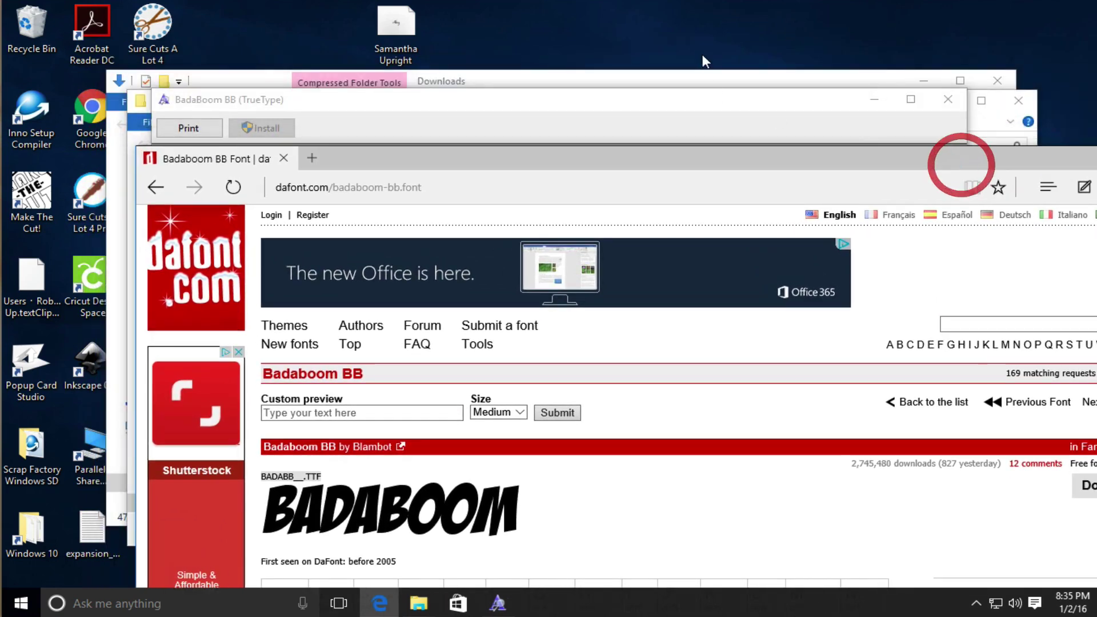
{"action": "left_click_drag", "start_coordinate": [458, 152], "coordinate": [489, 71]}
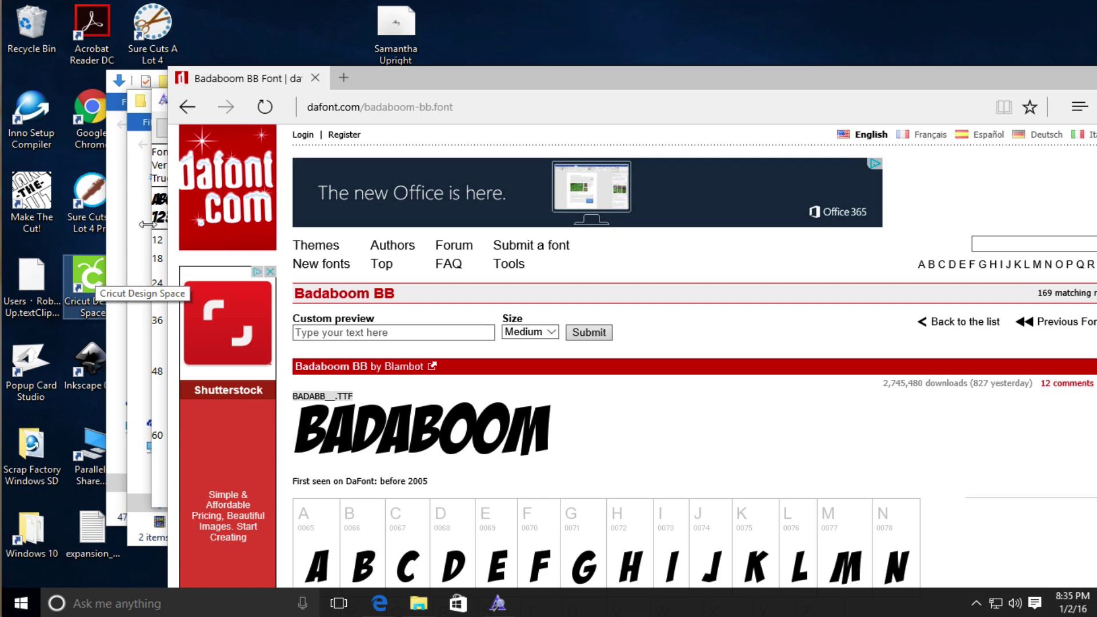
{"action": "double_click", "coordinate": [405, 80]}
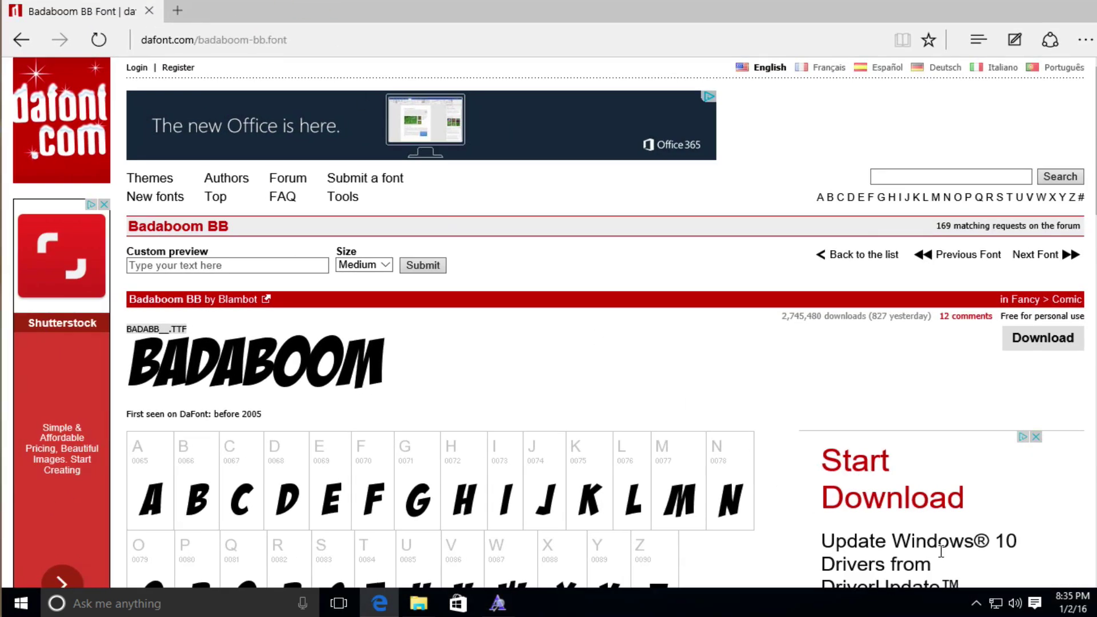
{"action": "left_click", "coordinate": [976, 603]}
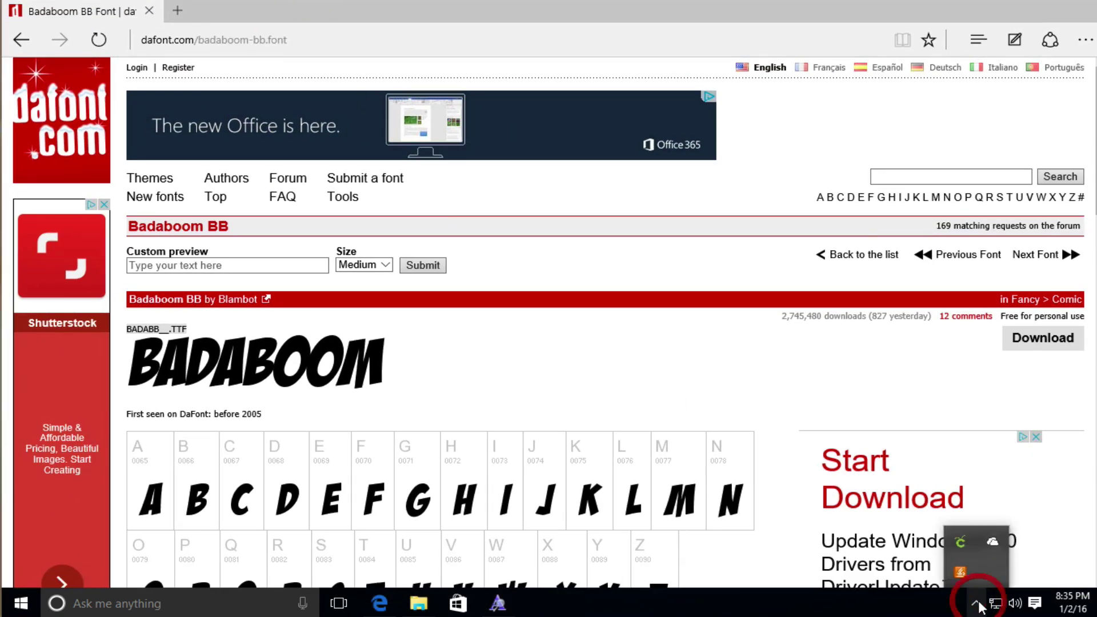
{"action": "right_click", "coordinate": [960, 543]}
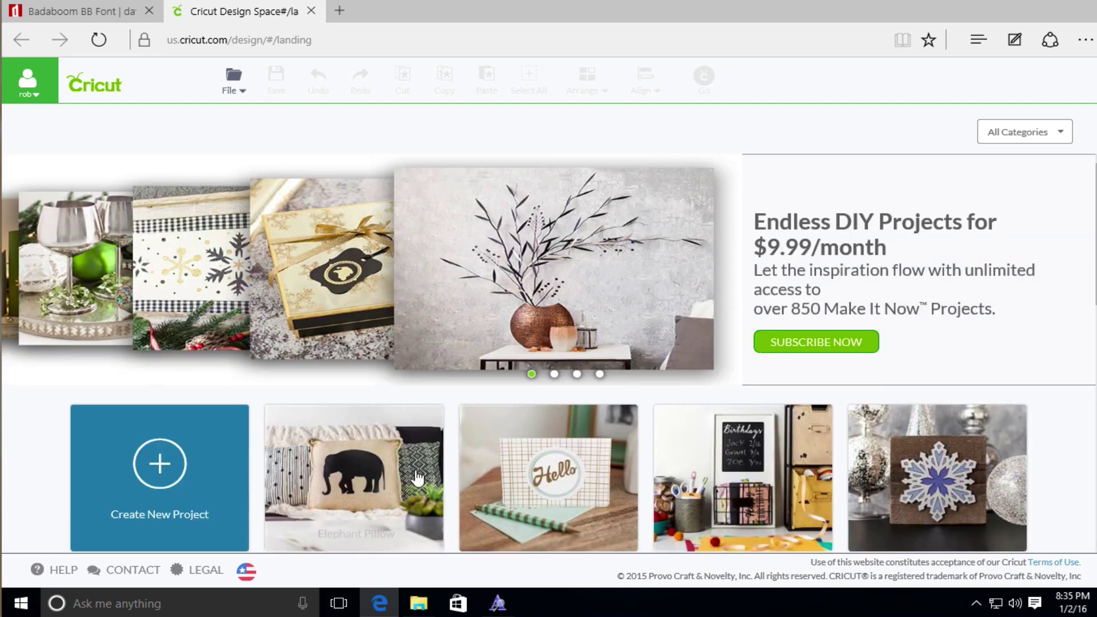
Create a blank project, paste 'Badaboom' into a new text box, and select it.
{"action": "left_click", "coordinate": [159, 479]}
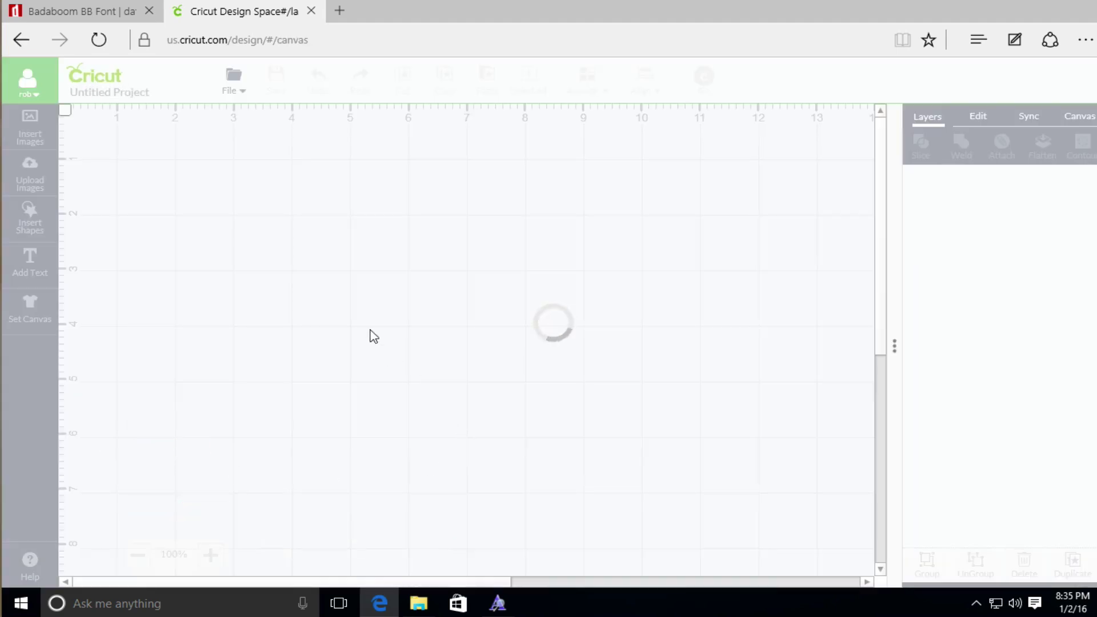
{"action": "left_click", "coordinate": [27, 264]}
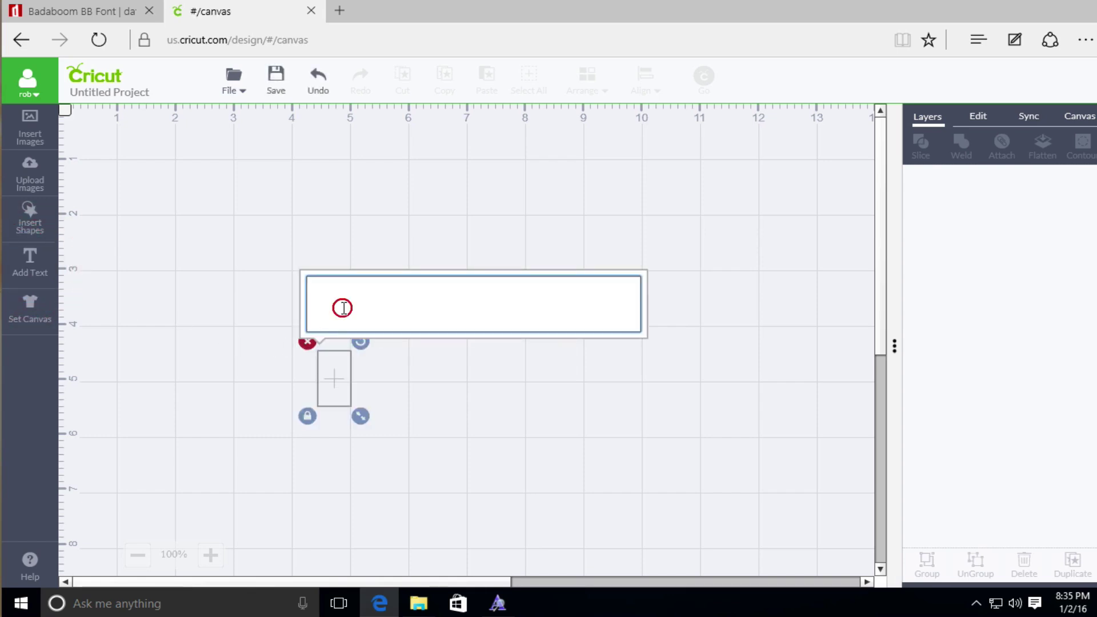
{"action": "type", "text": "Badaboom"}
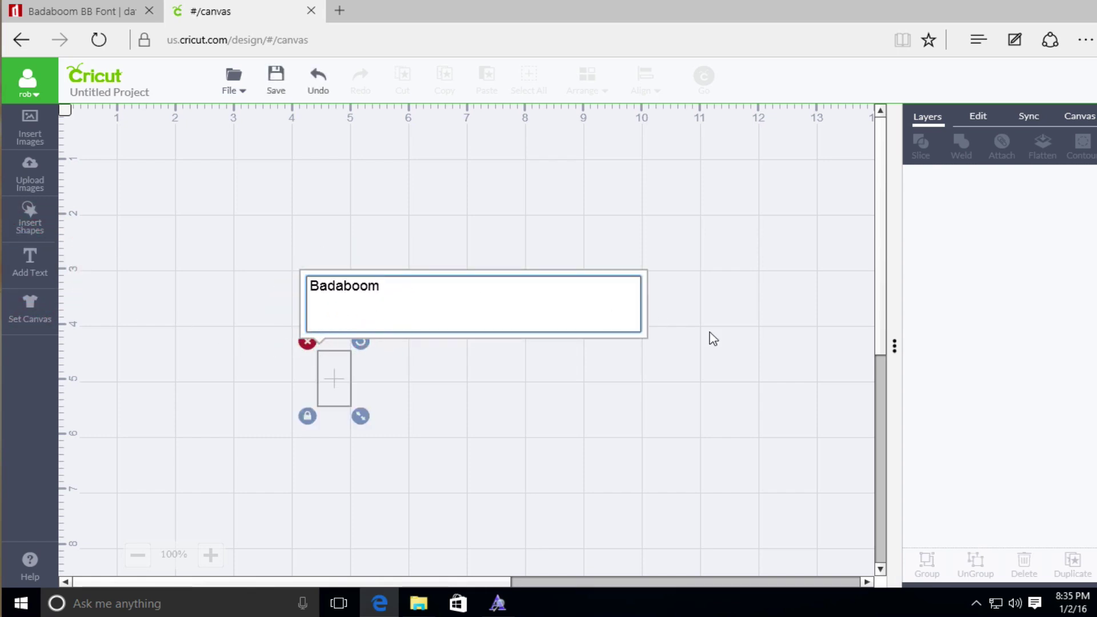
{"action": "left_click", "coordinate": [822, 282]}
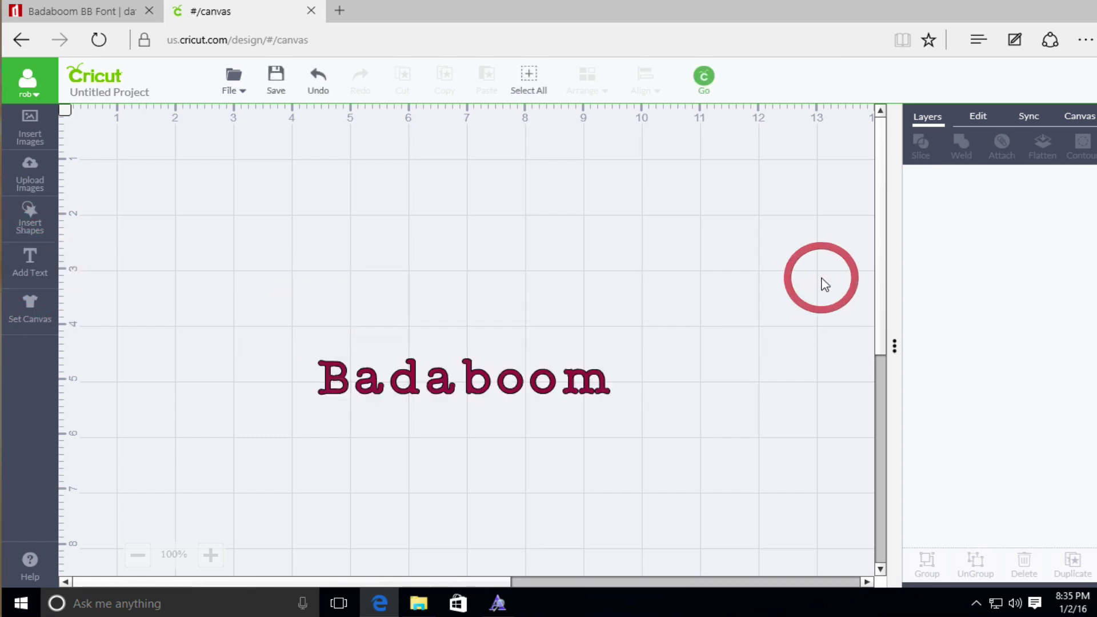
{"action": "left_click", "coordinate": [540, 395]}
Filter fonts to System Fonts, search 'ba', and apply BADABOOM BB to the text.
{"action": "left_click", "coordinate": [977, 116]}
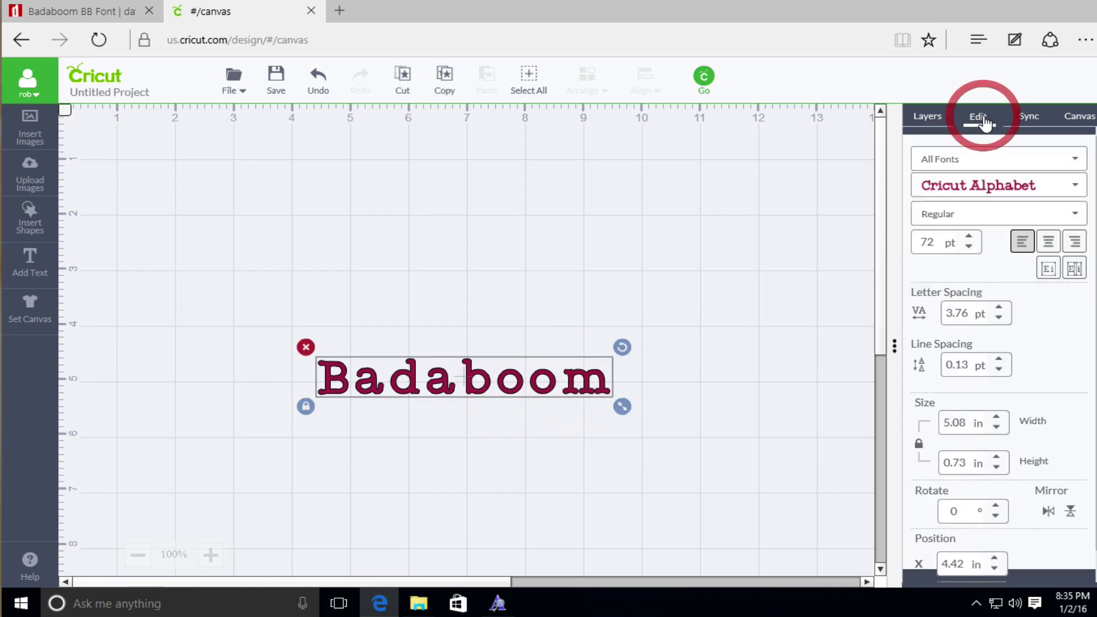
{"action": "left_click", "coordinate": [1015, 163]}
{"action": "left_click", "coordinate": [989, 177]}
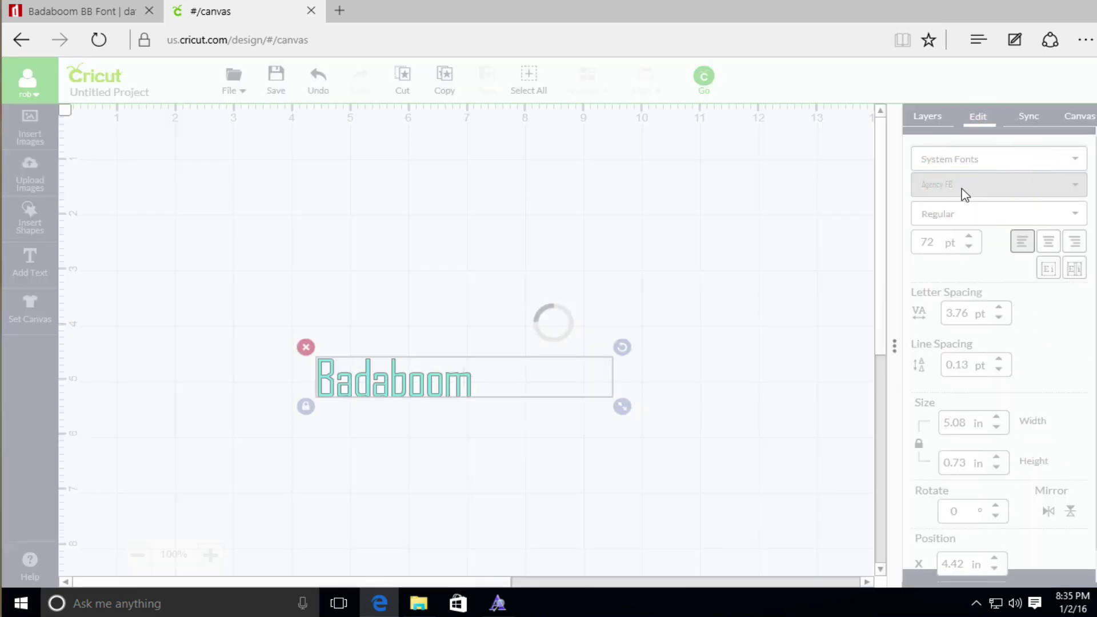
{"action": "left_click", "coordinate": [1004, 193]}
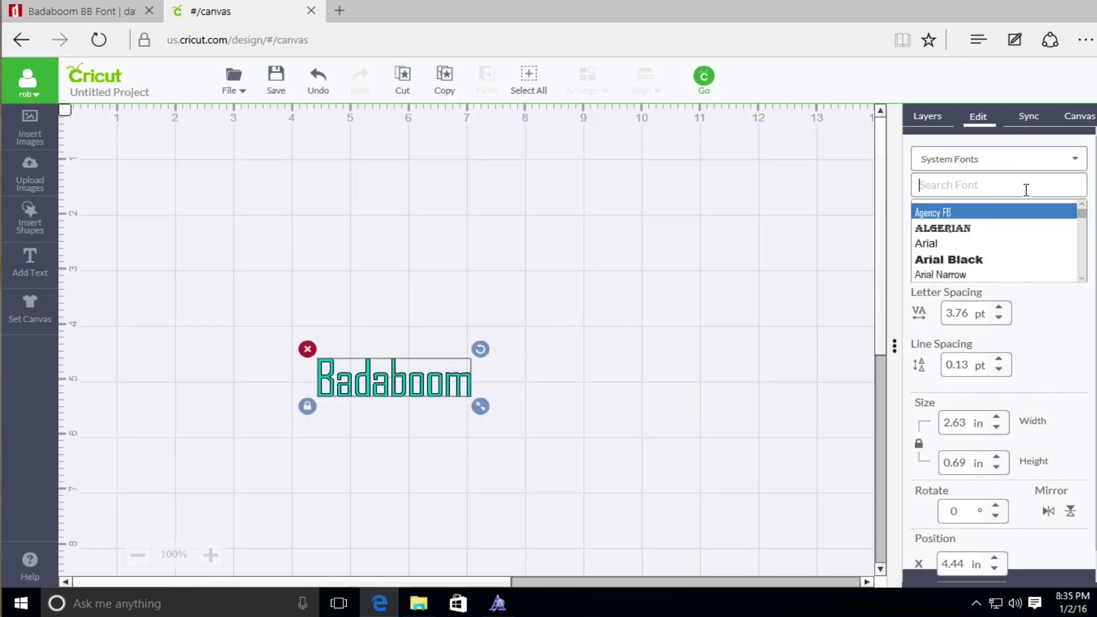
{"action": "type", "text": "ba"}
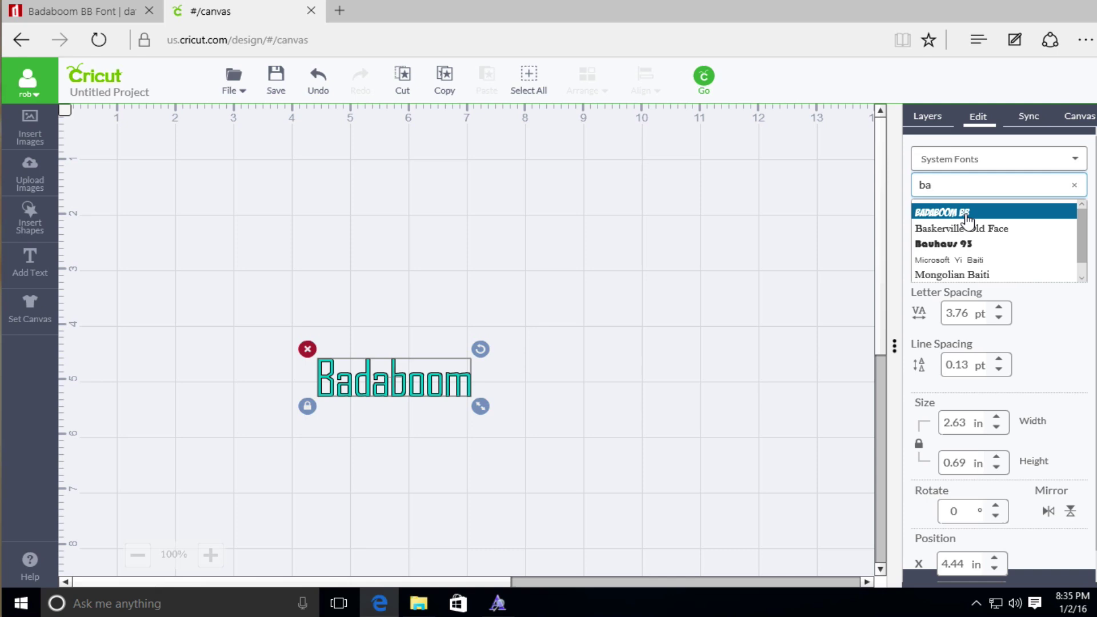
{"action": "left_click", "coordinate": [964, 219]}
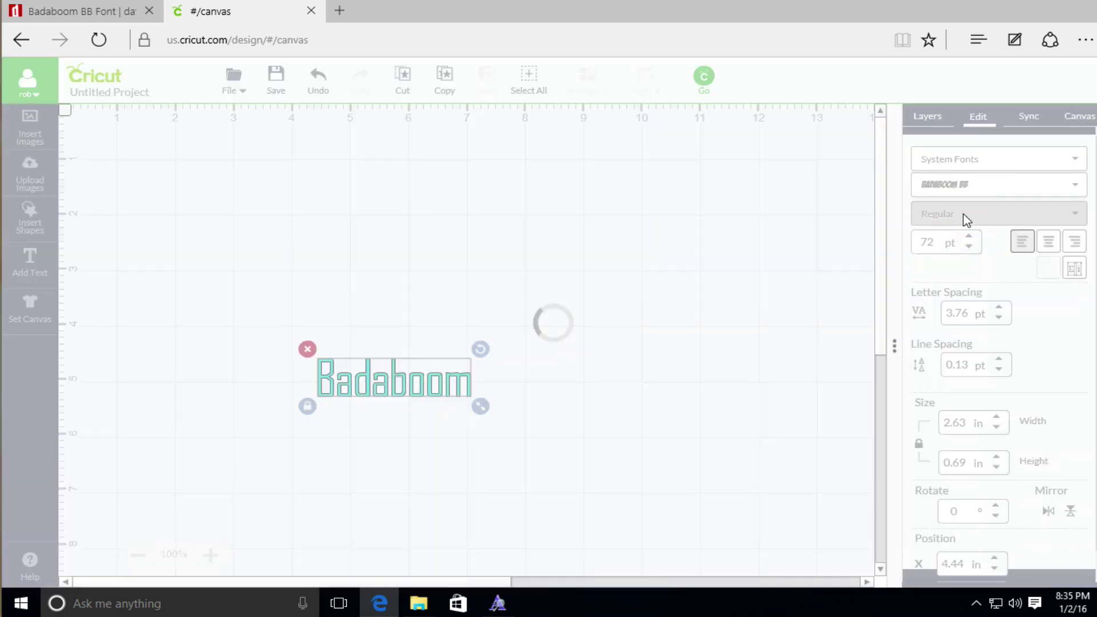